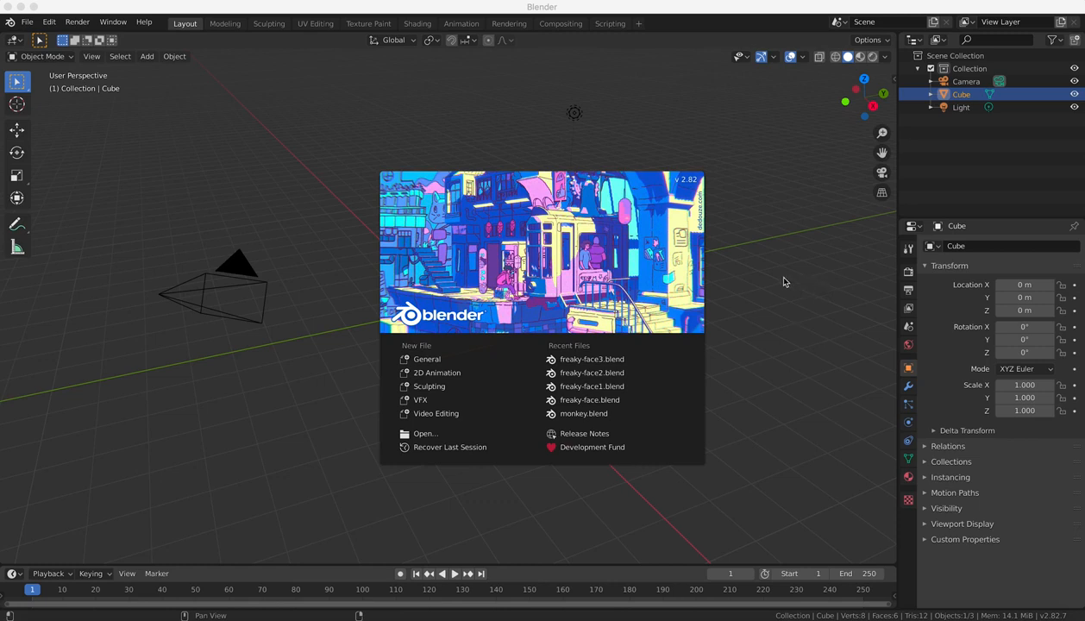
# Dismiss the splash screen and put the default cube into Edit Mode
pyautogui.click(784, 282)
pyautogui.scroll(6, 528, 326)
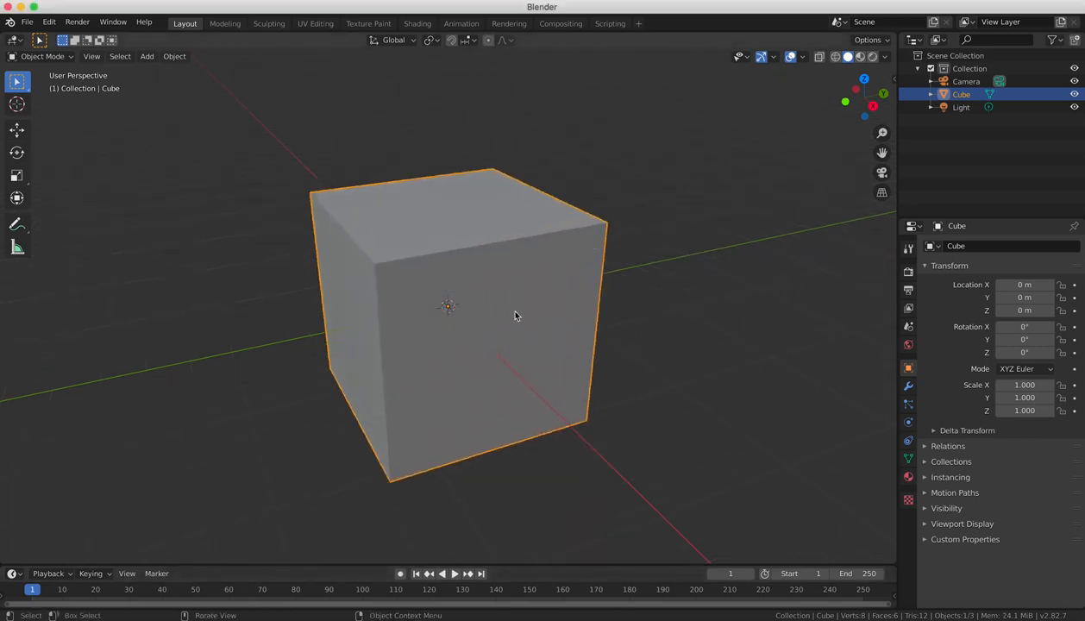
pyautogui.moveTo(515, 316); pyautogui.dragTo(569, 300, button='middle')
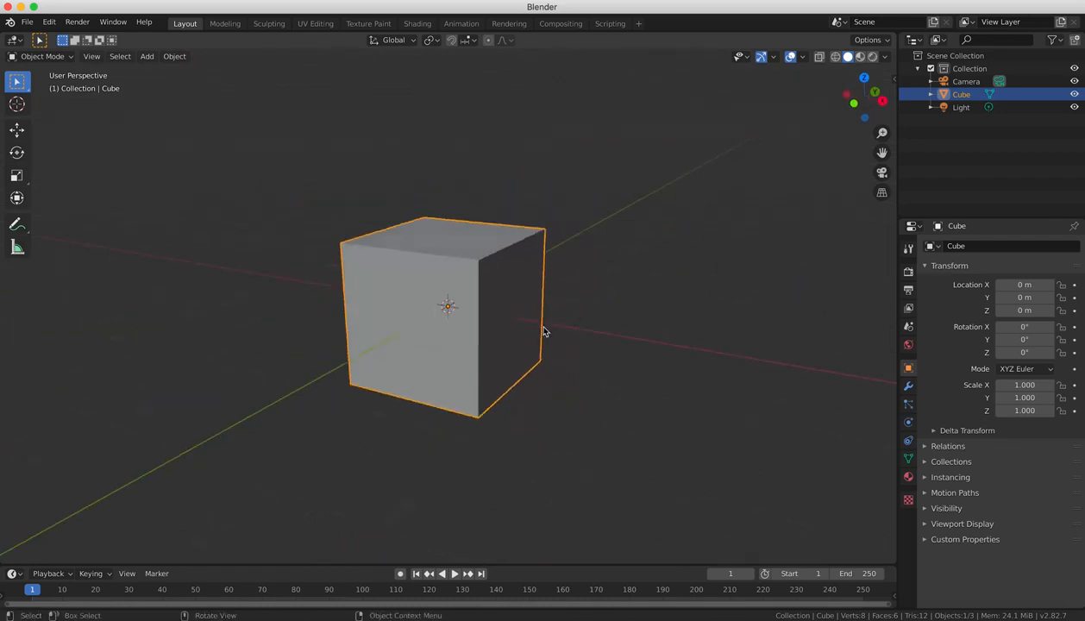
pyautogui.press('Tab')
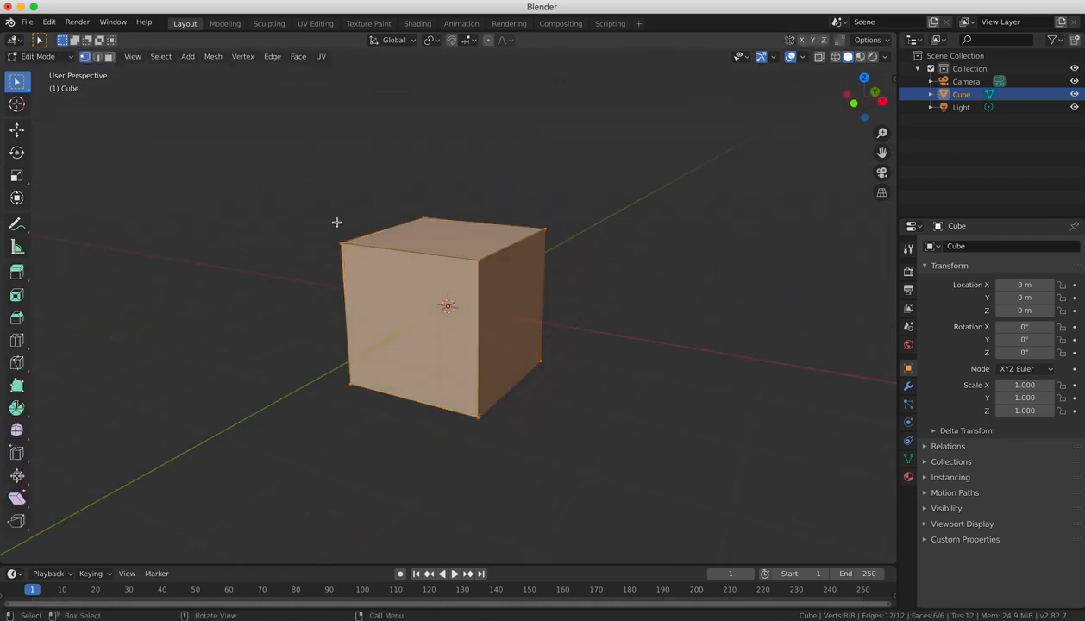
pyautogui.press('Tab')
pyautogui.click(47, 56)
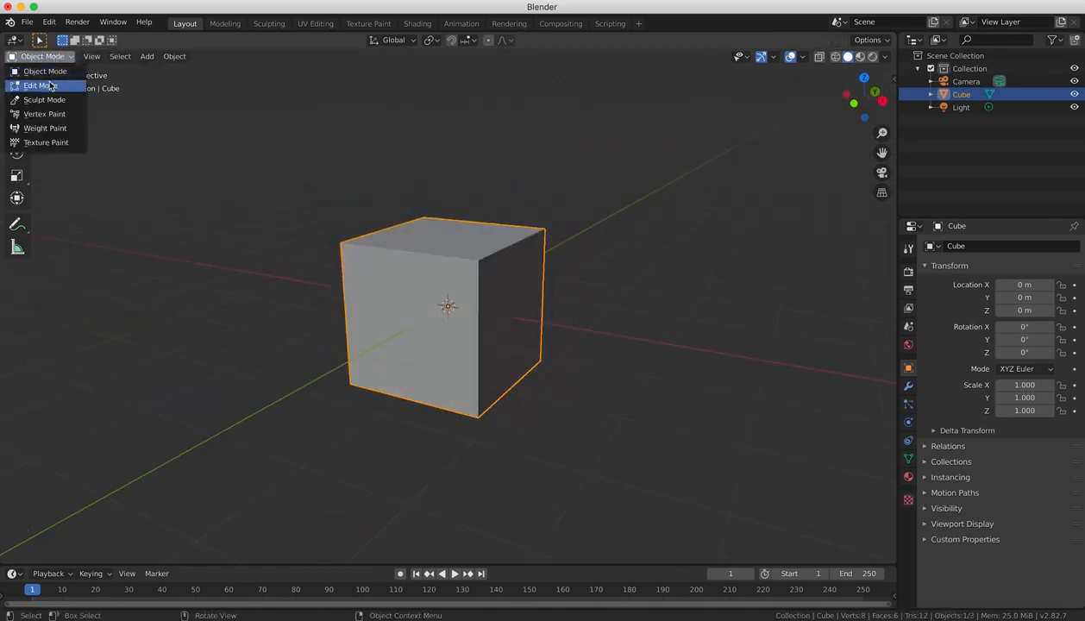
pyautogui.click(50, 86)
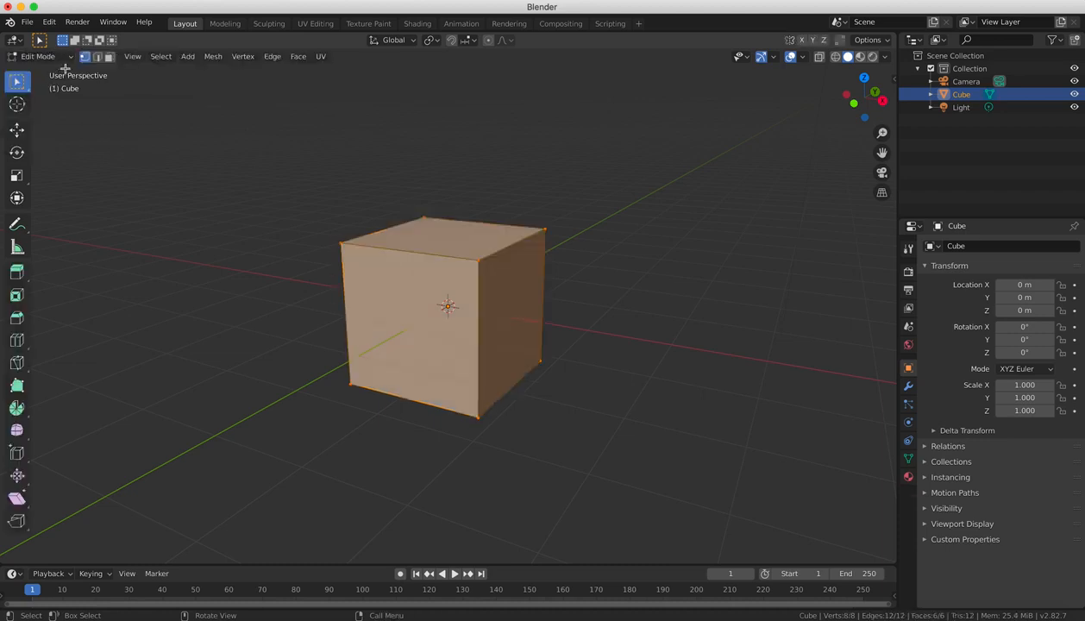
# Select a top corner vertex, the front top edge and the top face in turn, using the matching selection modes
pyautogui.click(341, 244)
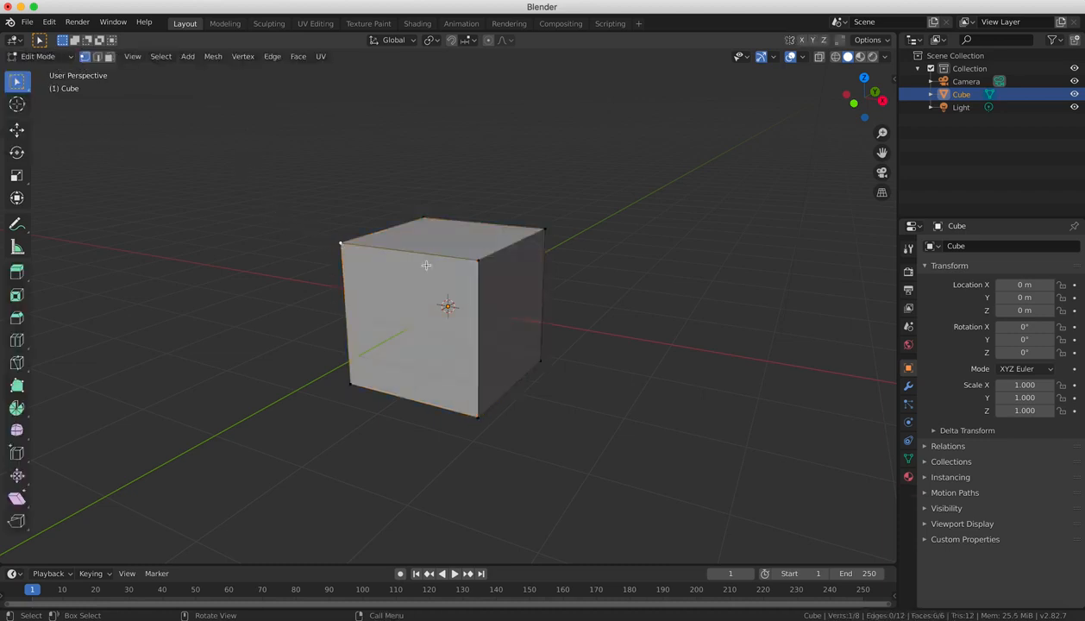
pyautogui.click(97, 56)
pyautogui.click(376, 244)
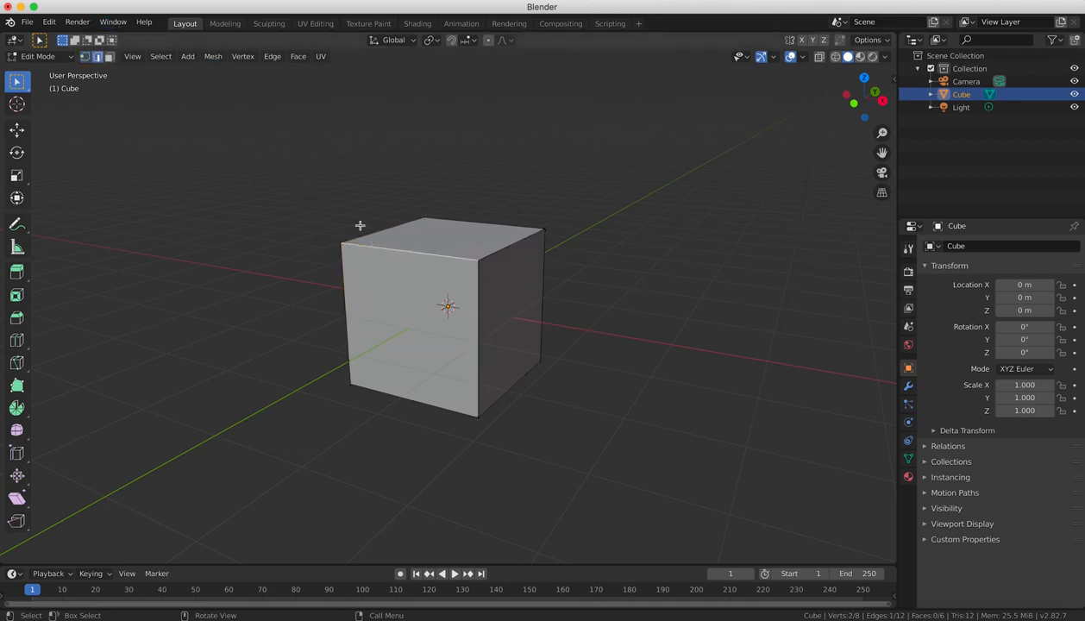
pyautogui.click(109, 56)
pyautogui.click(447, 233)
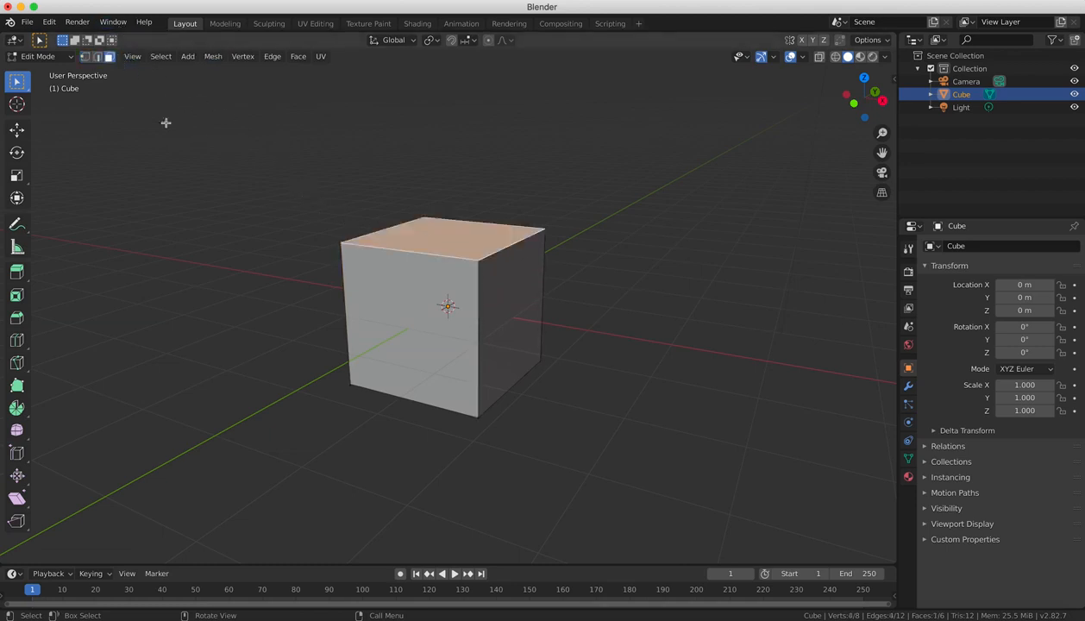
# Return to vertex selection for the top corner, and switch to edge selection for the front top edge
pyautogui.click(85, 56)
pyautogui.click(337, 240)
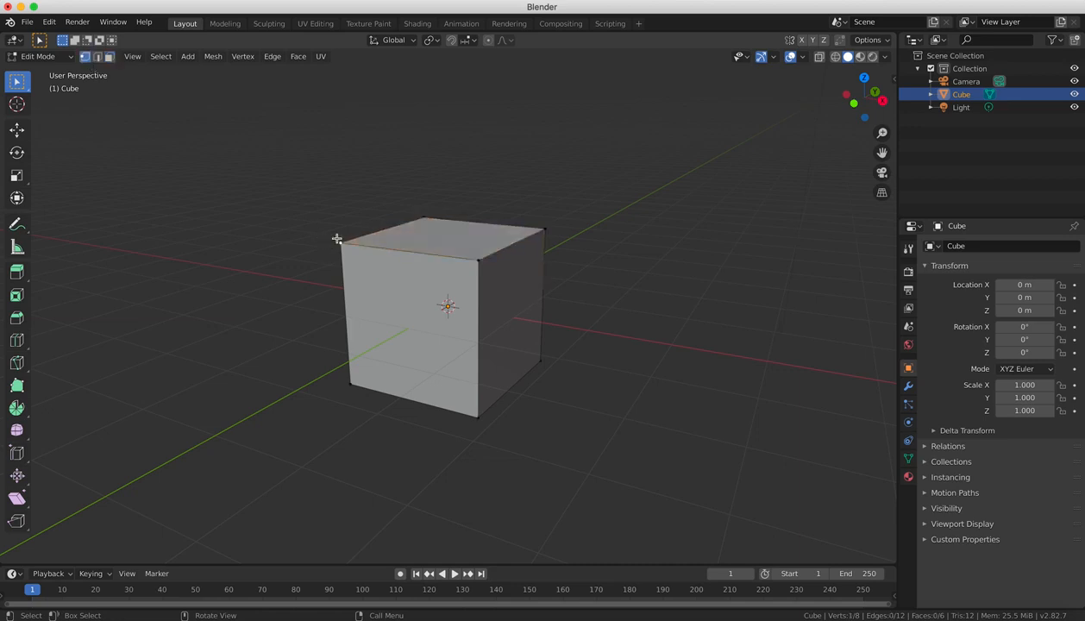
pyautogui.click(96, 56)
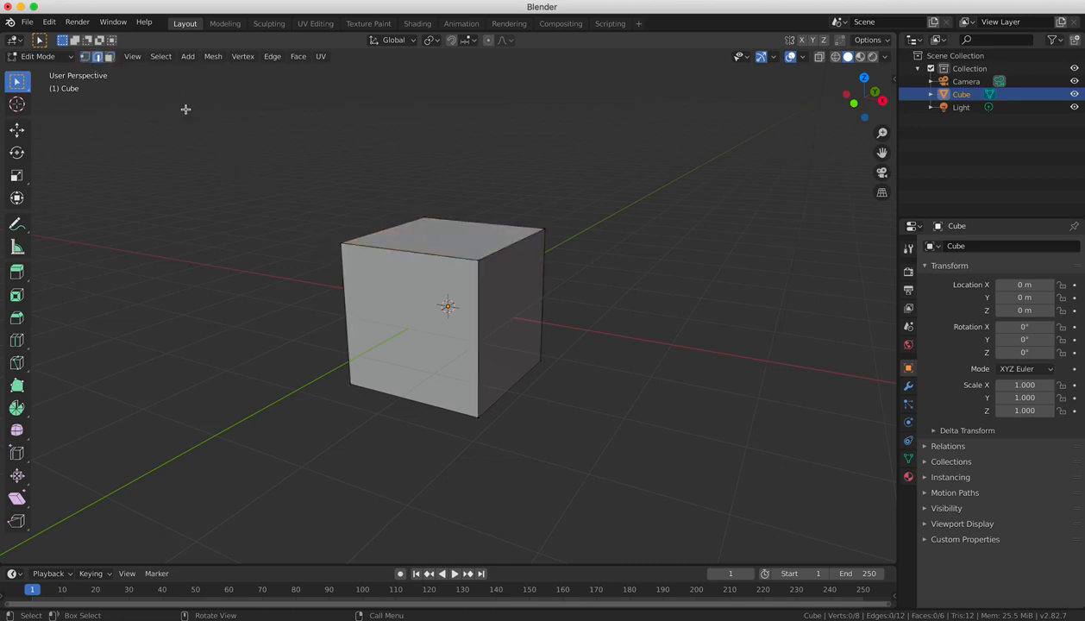
pyautogui.click(394, 249)
# Select the cube's front face in face selection mode and try scaling, rotating and moving it
pyautogui.click(109, 56)
pyautogui.click(414, 340)
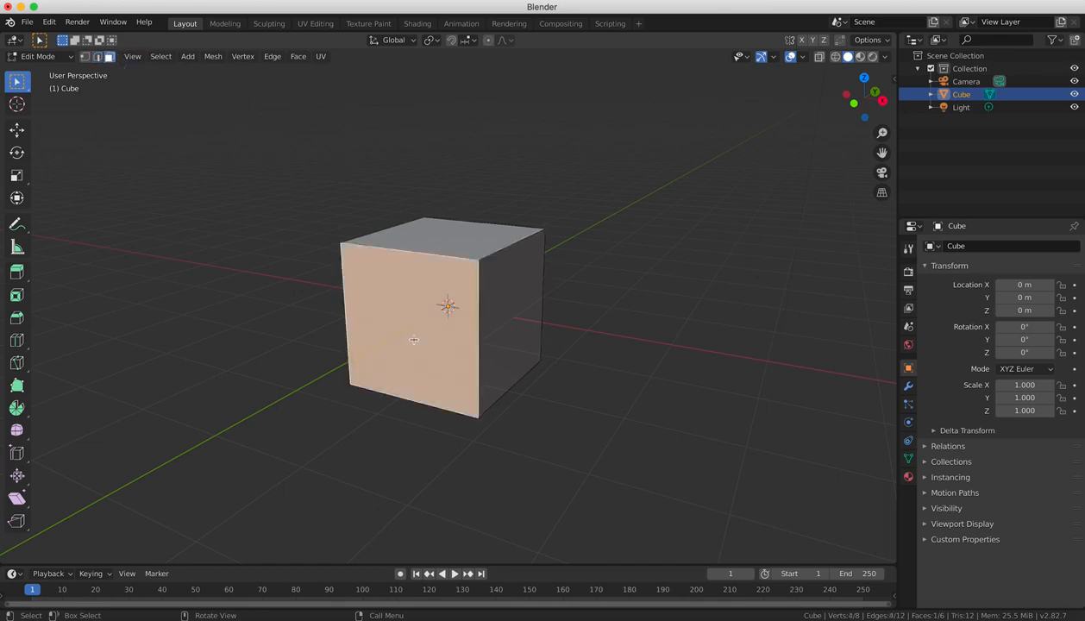
pyautogui.press('s')
pyautogui.press('r')
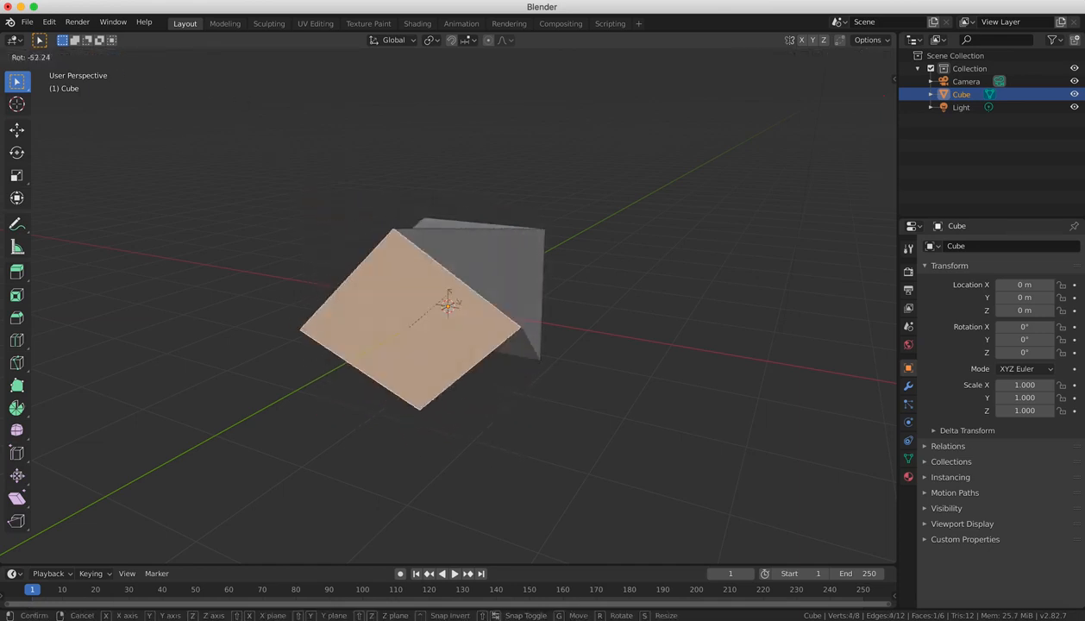
pyautogui.press('g')
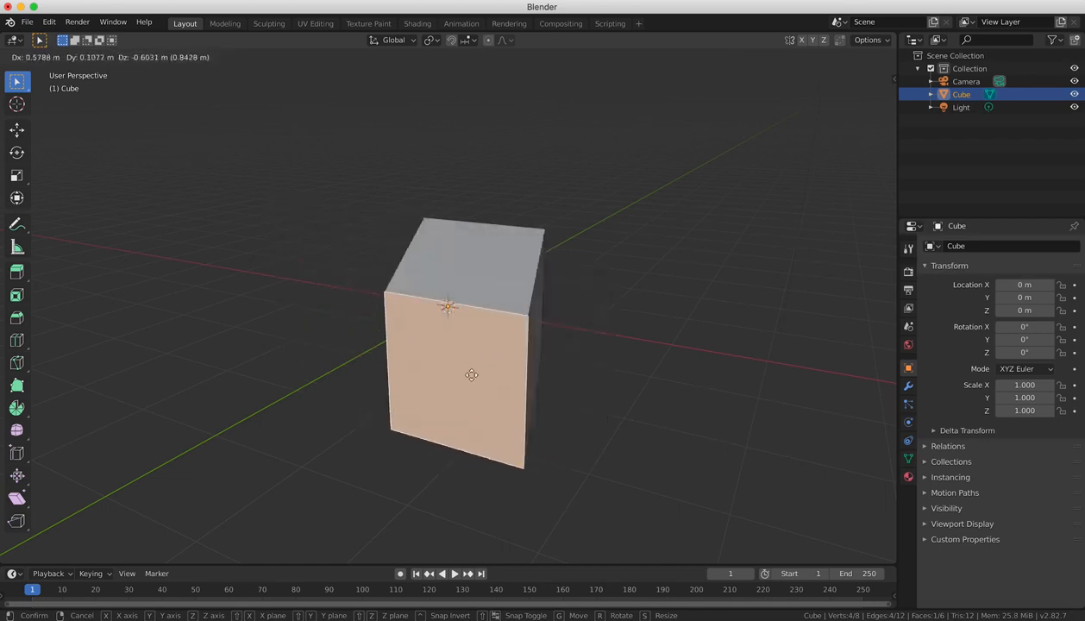
pyautogui.press('Escape')
# Try moving the nearest top corner vertex of the cube in vertex selection mode
pyautogui.click(85, 56)
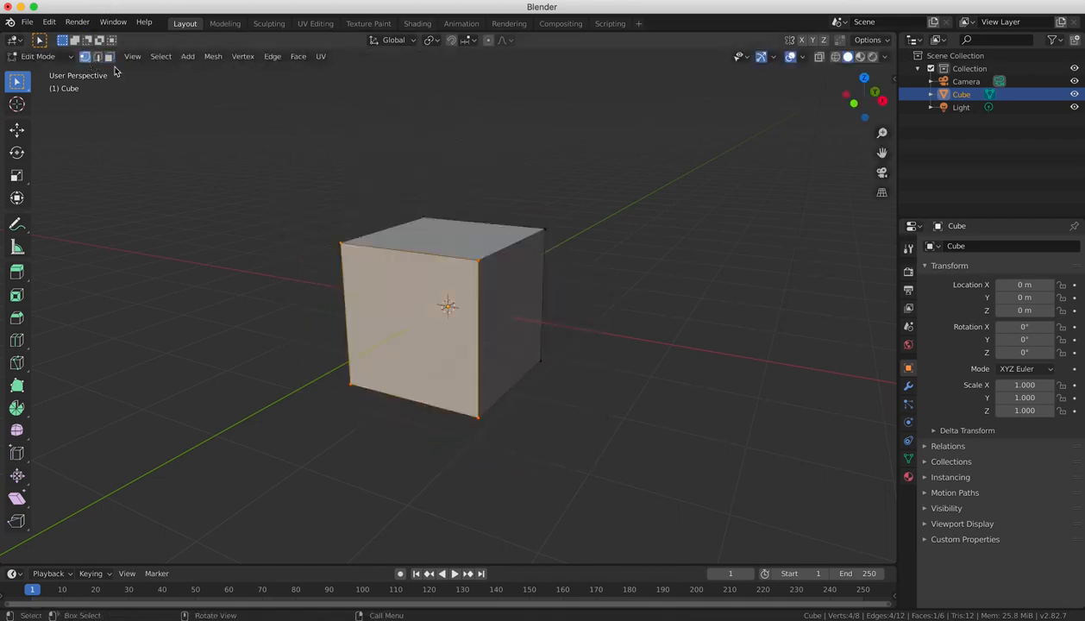
pyautogui.click(479, 259)
pyautogui.press('g')
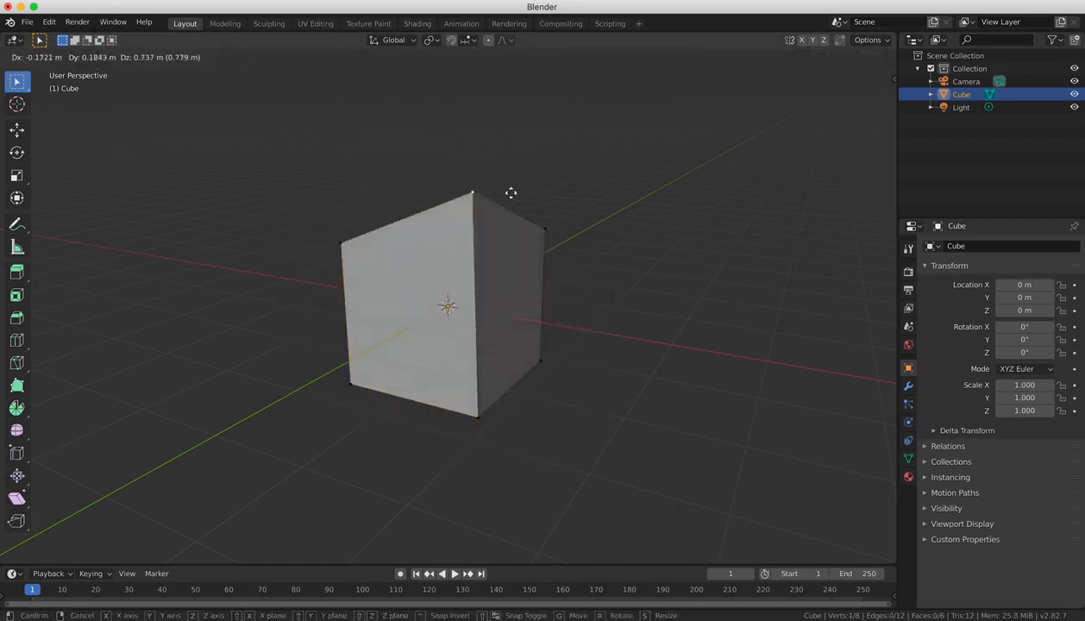
pyautogui.press('Escape')
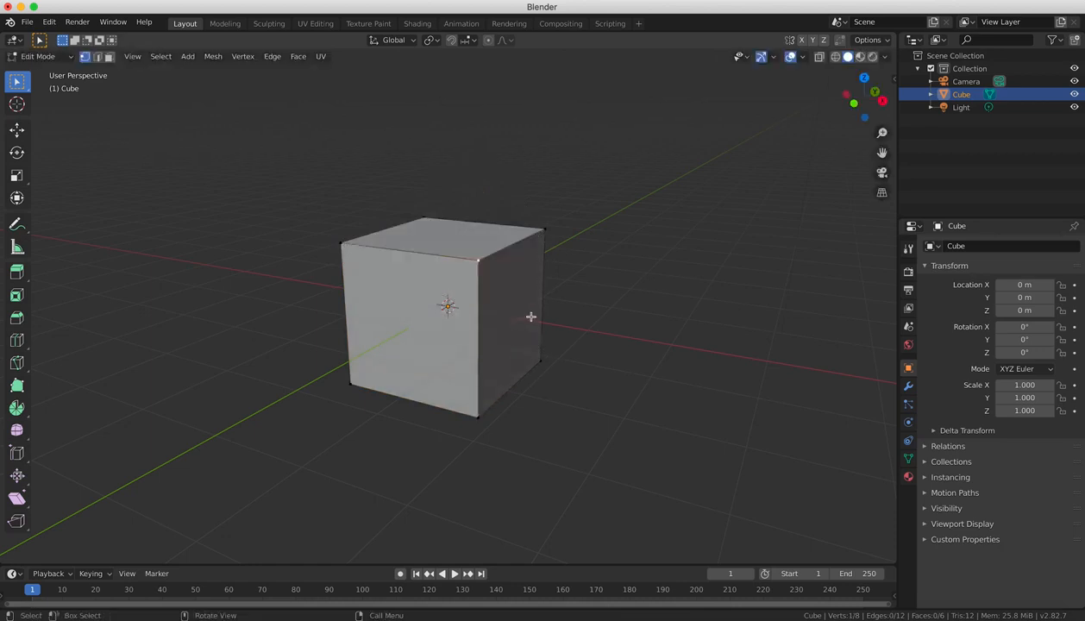
# Switch to face selection mode and select all faces of the cube in front orthographic view
pyautogui.click(111, 57)
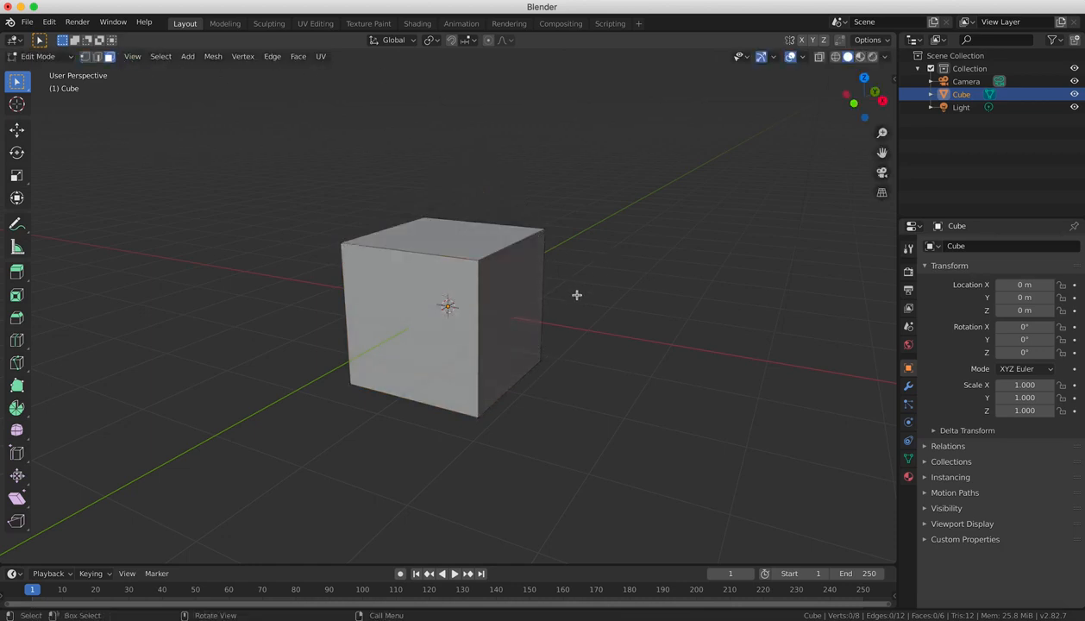
pyautogui.press('KP_1')
pyautogui.scroll(2, 588, 293)
pyautogui.moveTo(656, 285)
pyautogui.mouseDown(button='middle')
pyautogui.moveTo(623, 286)
pyautogui.moveTo(629, 332)
pyautogui.moveTo(672, 289)
pyautogui.mouseUp(button='middle')
pyautogui.press('KP_1')
pyautogui.press('a')
pyautogui.press('a')
pyautogui.press('a')
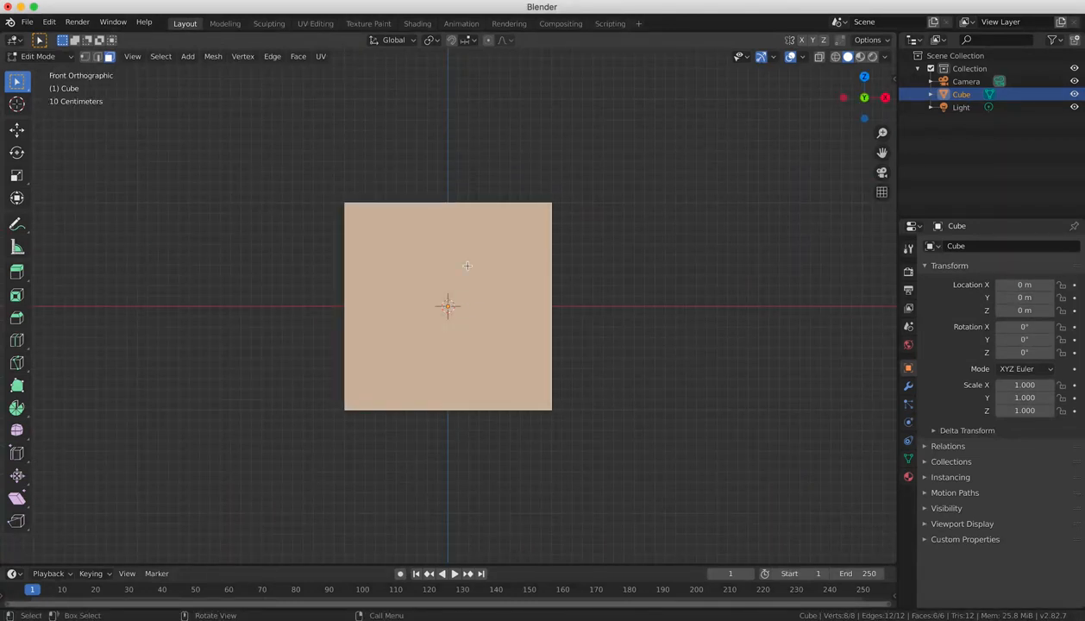
pyautogui.press('a')
pyautogui.press('KP_5')
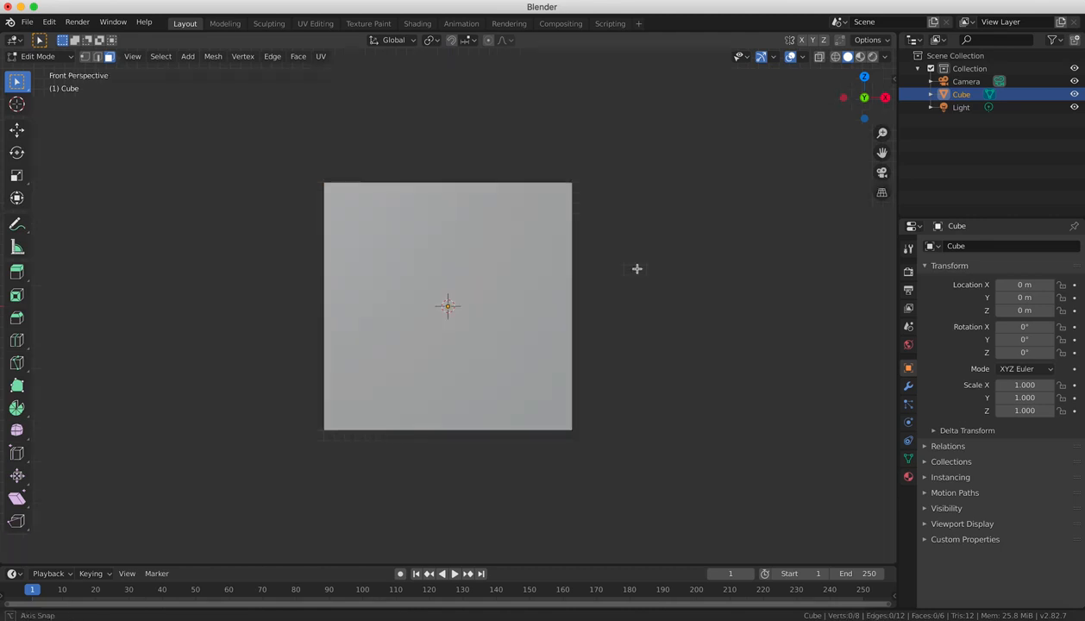
pyautogui.moveTo(637, 269); pyautogui.dragTo(557, 302, button='middle')
pyautogui.press('a')
pyautogui.press('KP_1')
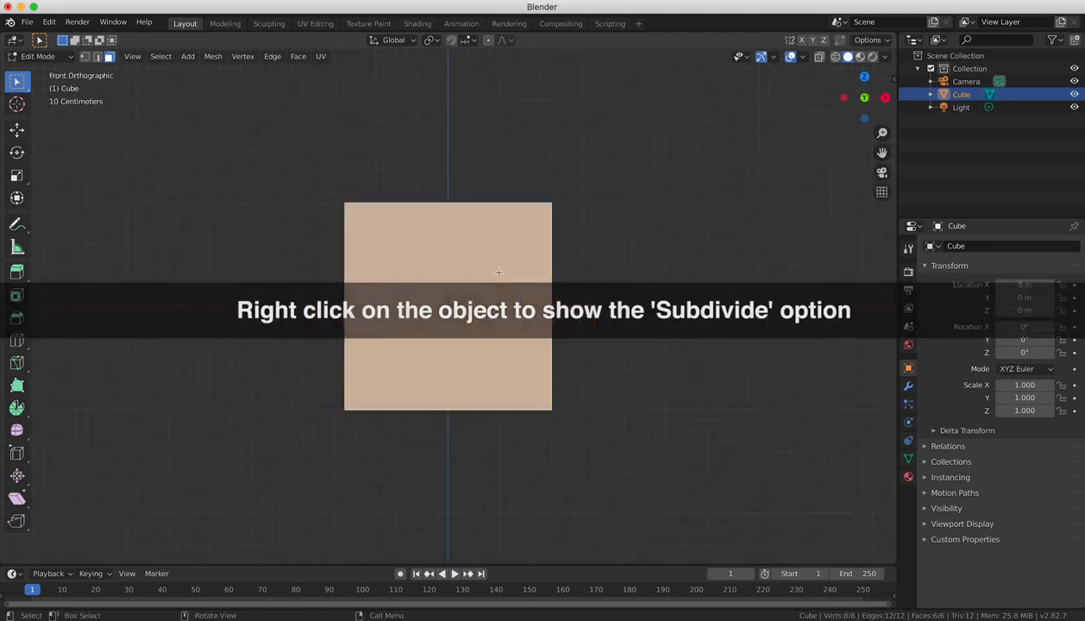
# Subdivide all selected faces of the cube with the number of cuts set to 2
pyautogui.rightClick(491, 264)
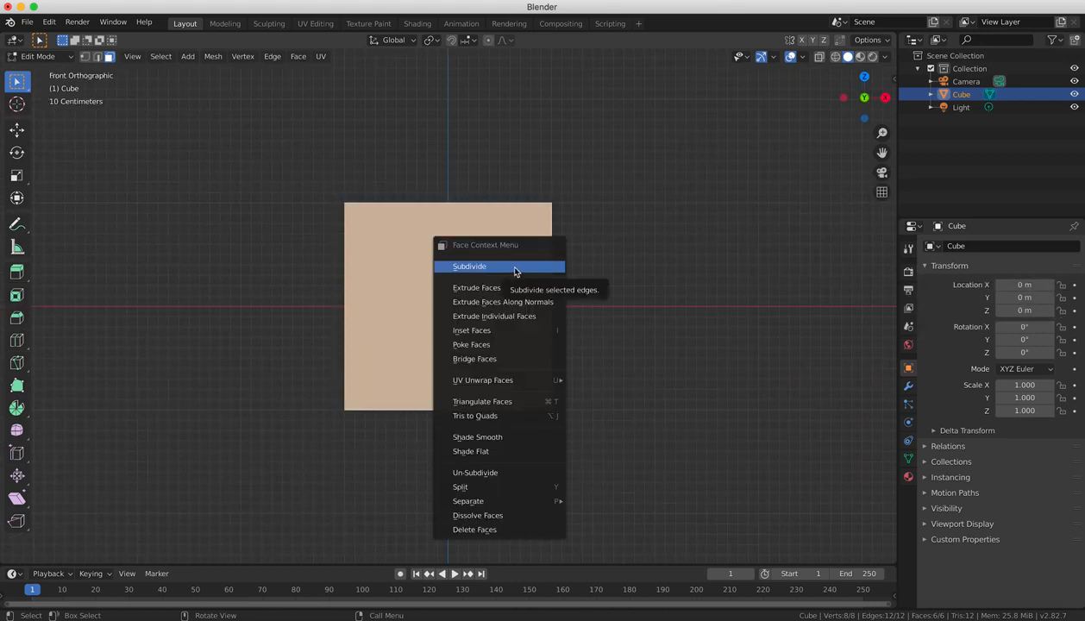
pyautogui.click(514, 268)
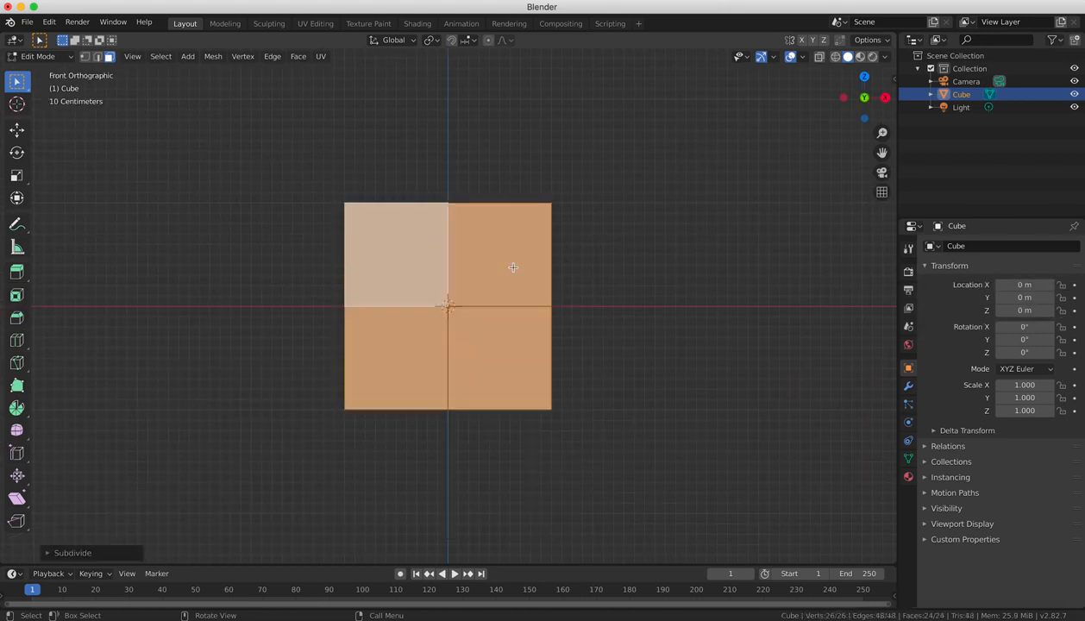
pyautogui.moveTo(521, 270); pyautogui.dragTo(371, 389, button='middle')
pyautogui.click(52, 552)
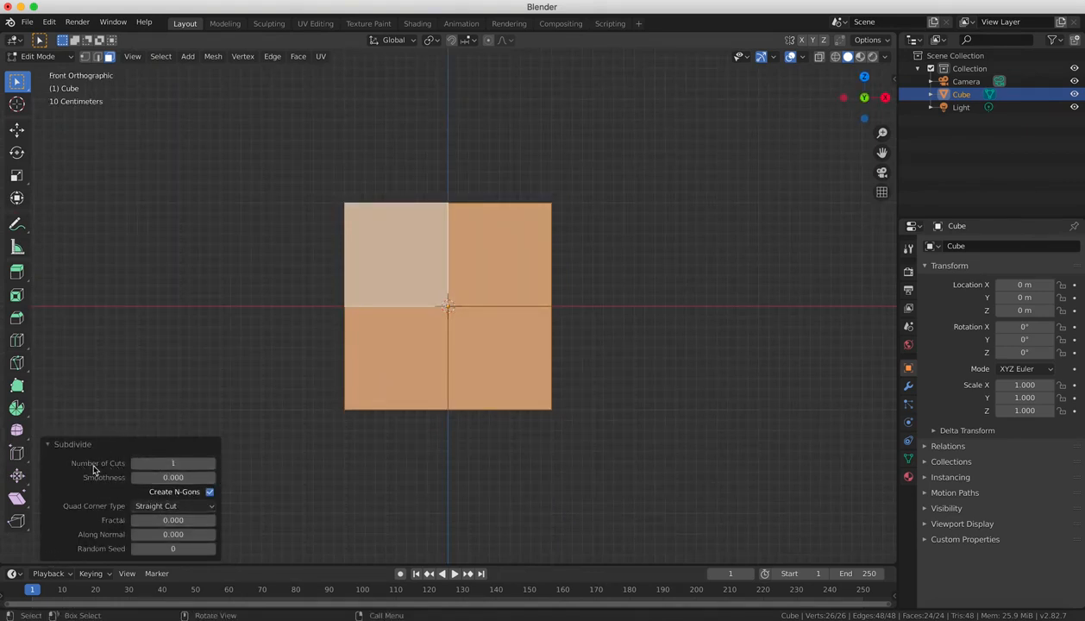
pyautogui.click(211, 464)
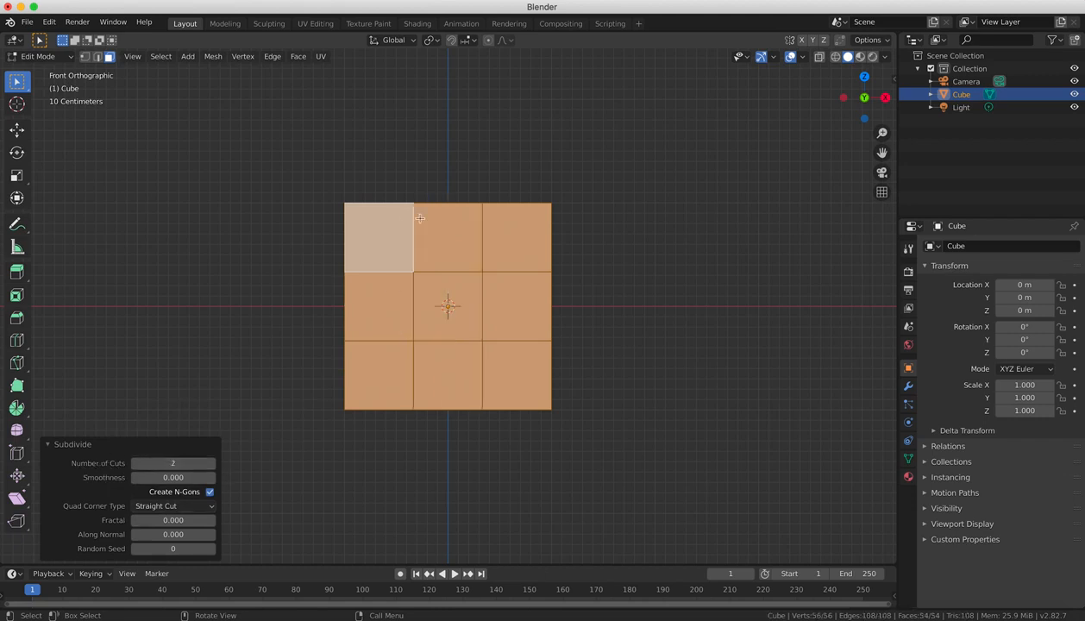
# Select the outer faces of the front side's three-by-three grid one at a time
pyautogui.click(449, 245)
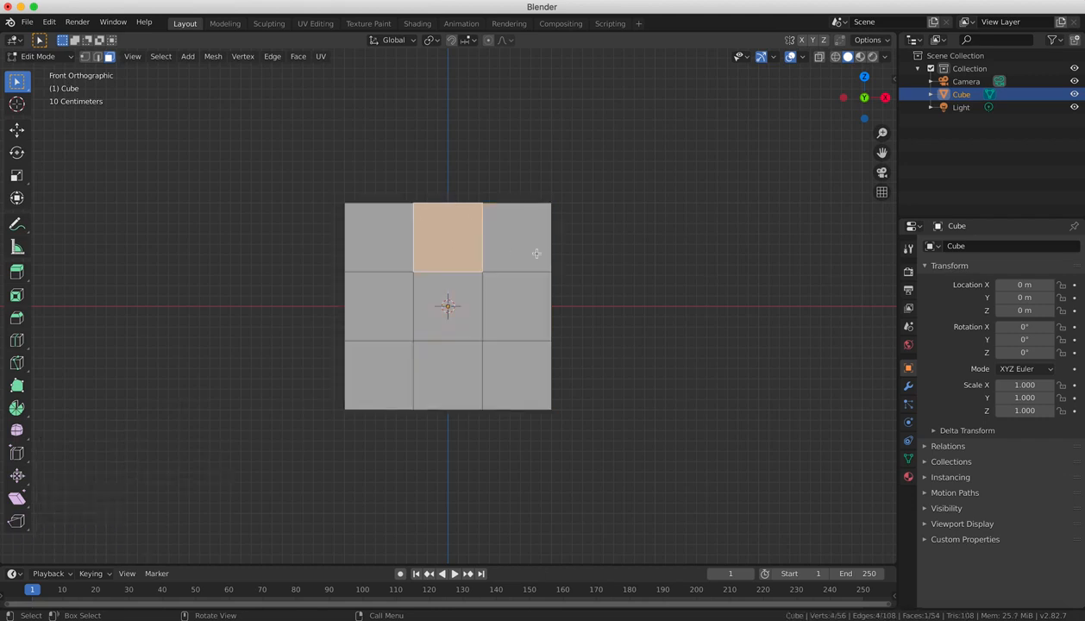
pyautogui.click(532, 249)
pyautogui.click(536, 317)
pyautogui.click(459, 314)
pyautogui.click(393, 308)
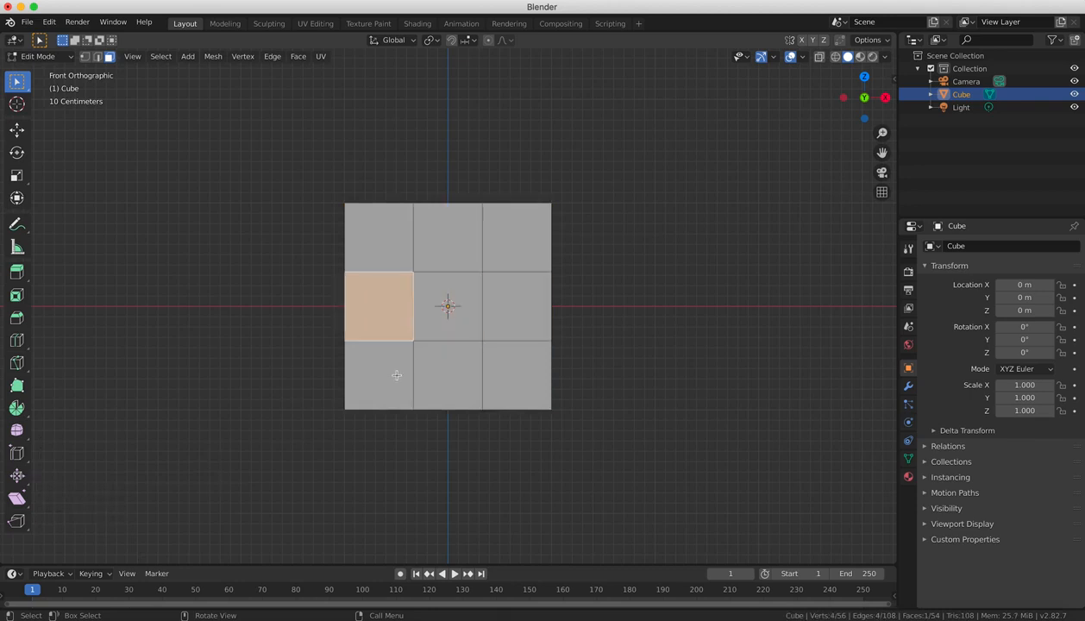
pyautogui.click(389, 367)
pyautogui.click(465, 367)
pyautogui.click(496, 369)
# Select the centre face of the front side and add the centre faces of the other five sides
pyautogui.click(447, 299)
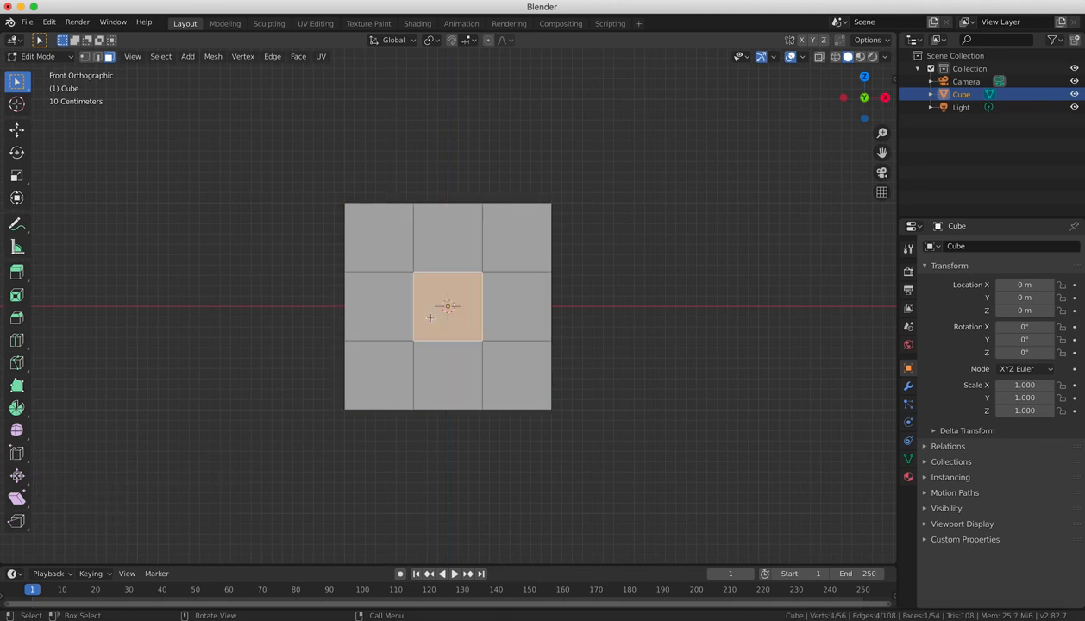
pyautogui.moveTo(447, 299); pyautogui.dragTo(517, 325, button='middle')
pyautogui.moveTo(371, 321); pyautogui.dragTo(424, 225, button='middle')
pyautogui.keyDown('shift'); pyautogui.click(381, 314); pyautogui.keyUp('shift')
pyautogui.keyDown('shift'); pyautogui.click(387, 310); pyautogui.keyUp('shift')
pyautogui.keyDown('shift'); pyautogui.click(443, 306); pyautogui.keyUp('shift')
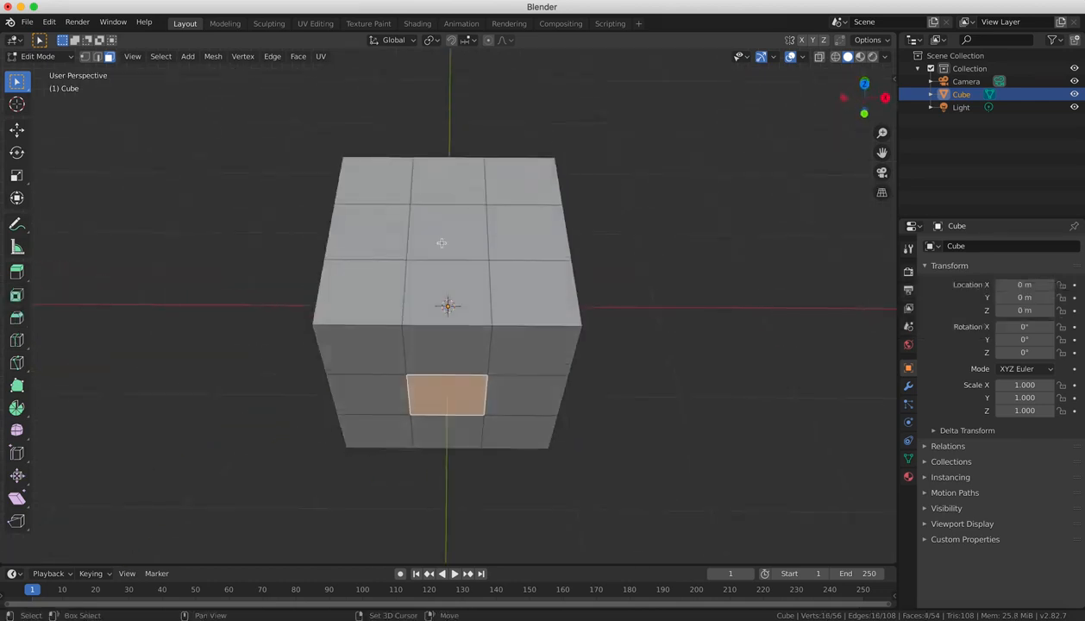
pyautogui.keyDown('shift'); pyautogui.click(434, 239); pyautogui.keyUp('shift')
pyautogui.moveTo(472, 356); pyautogui.dragTo(576, 472, button='middle')
pyautogui.keyDown('shift'); pyautogui.click(453, 349); pyautogui.keyUp('shift')
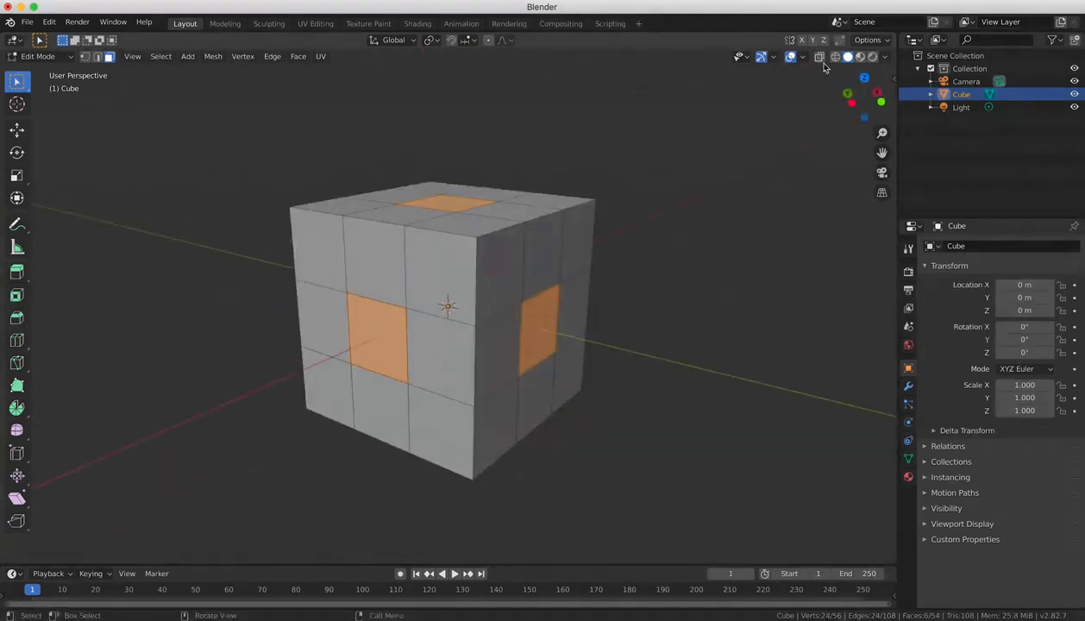
# In front orthographic view with X-ray off, scale the six selected centre faces up by about 1.348
pyautogui.click(819, 58)
pyautogui.moveTo(662, 242); pyautogui.dragTo(594, 326, button='middle')
pyautogui.press('KP_1')
pyautogui.click(820, 57)
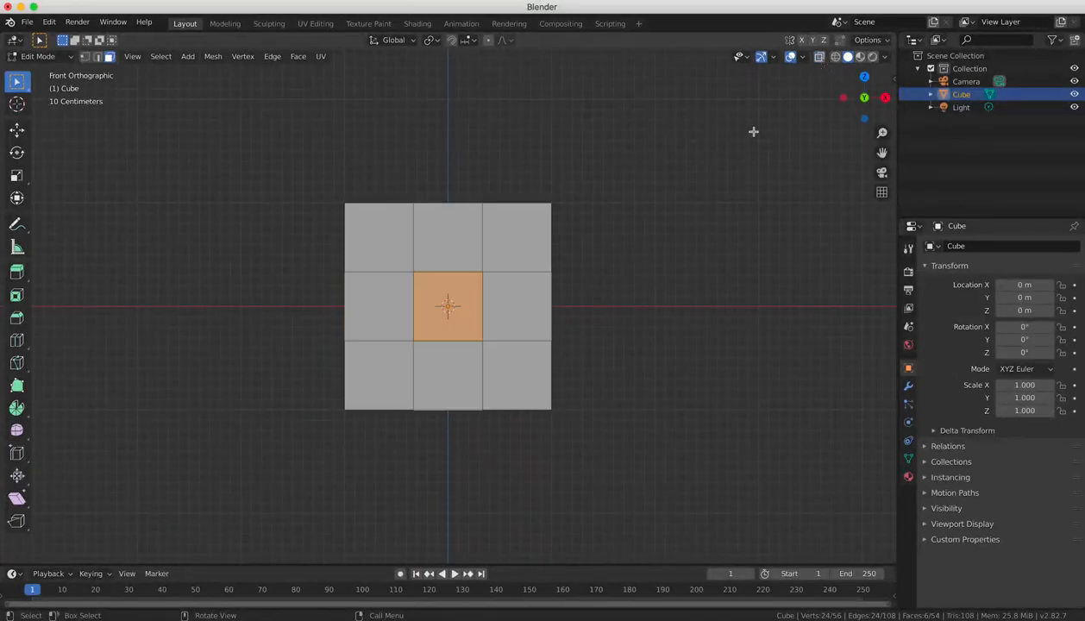
pyautogui.press('KP_5')
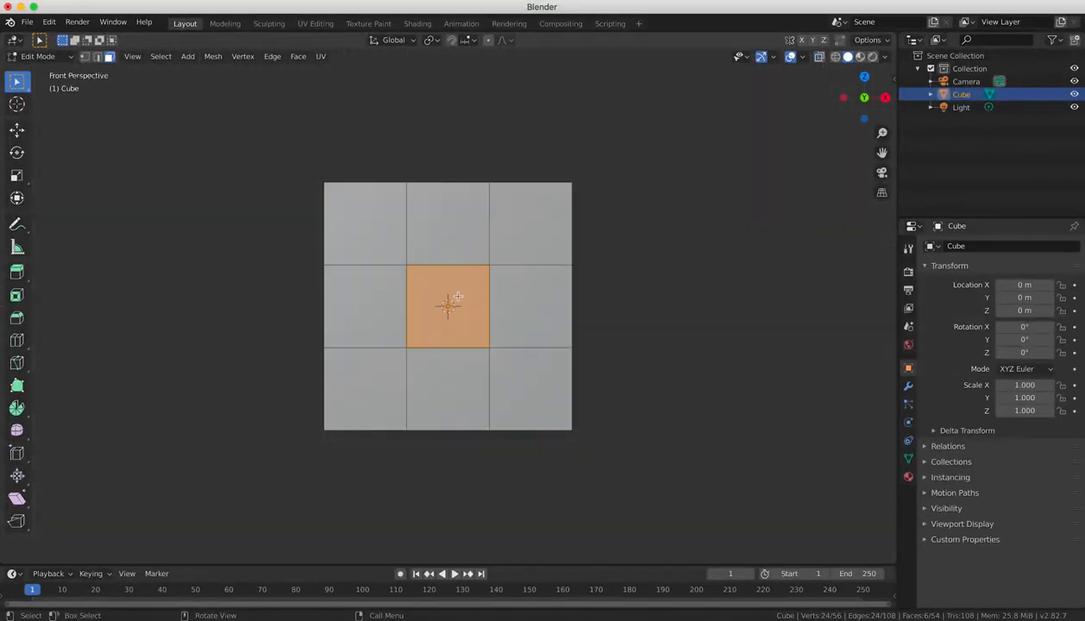
pyautogui.press('KP_5')
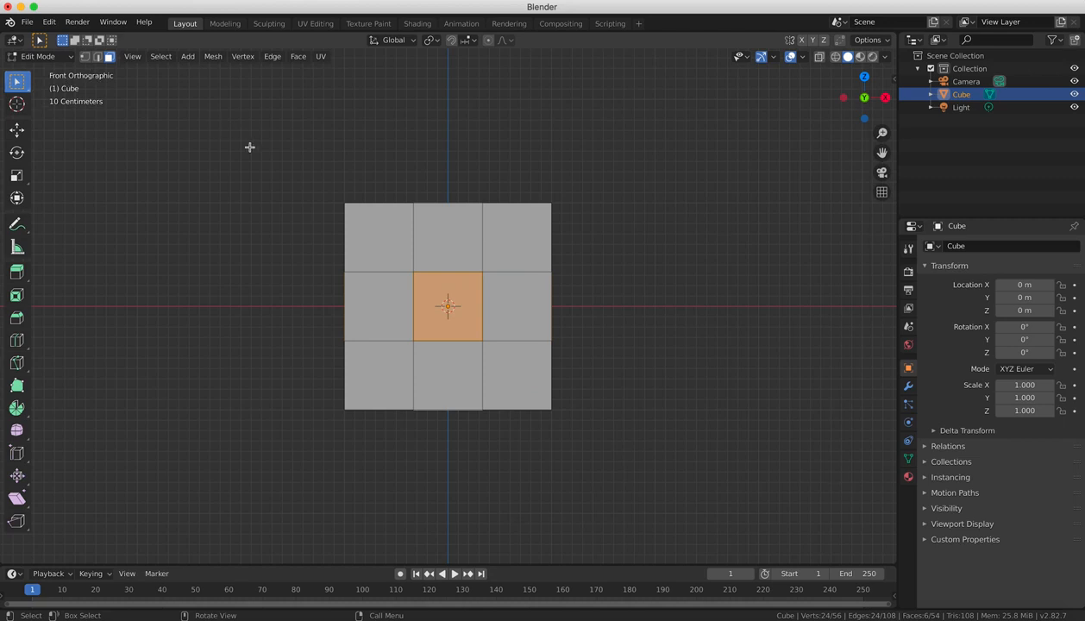
pyautogui.press('s')
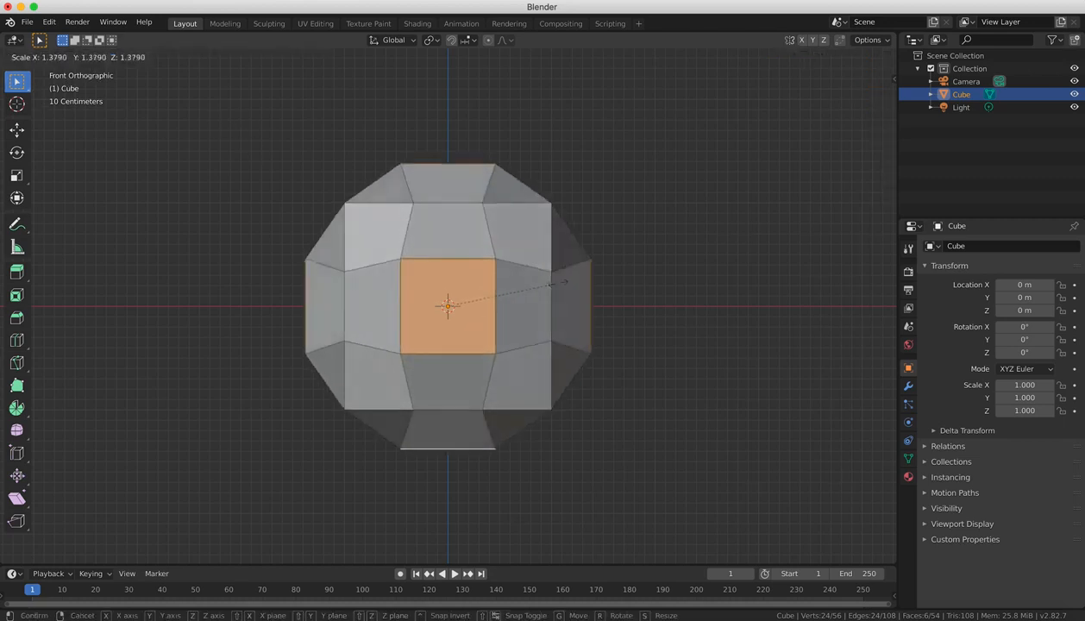
pyautogui.click(556, 282)
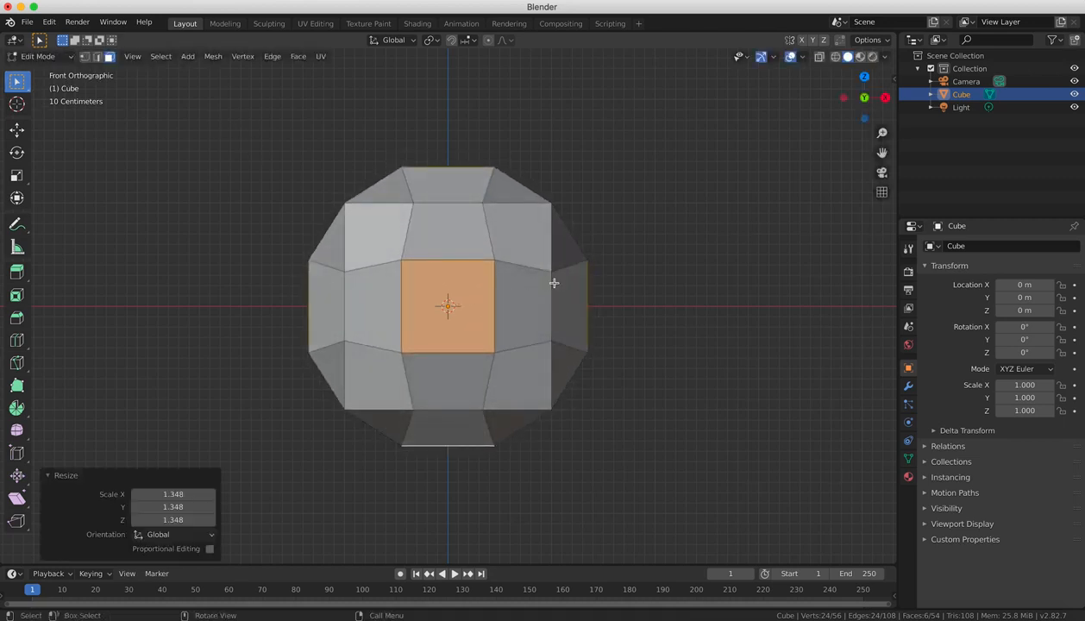
pyautogui.scroll(1, 637, 307)
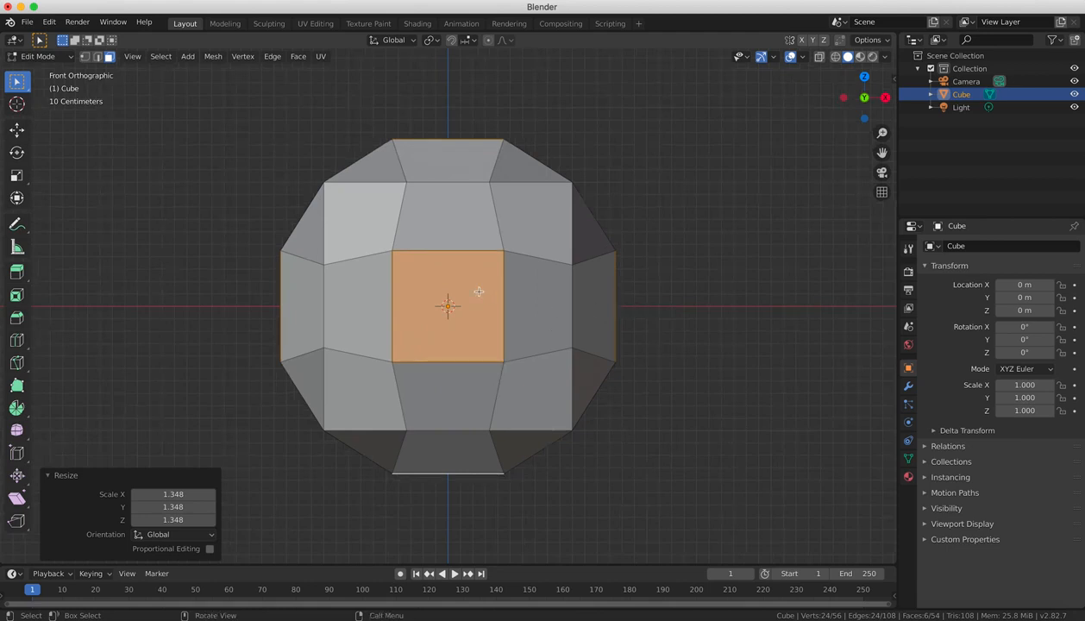
# In vertex select mode, select the eight protruding outer corner vertices of the mesh
pyautogui.moveTo(477, 291); pyautogui.dragTo(479, 335, button='middle')
pyautogui.press('KP_5')
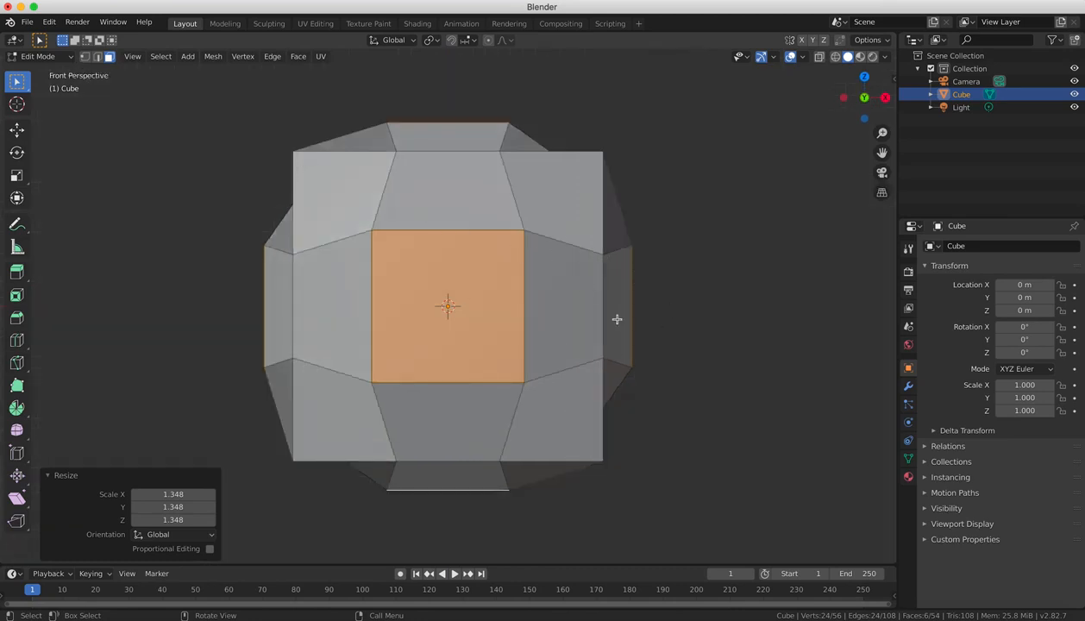
pyautogui.press('KP_5')
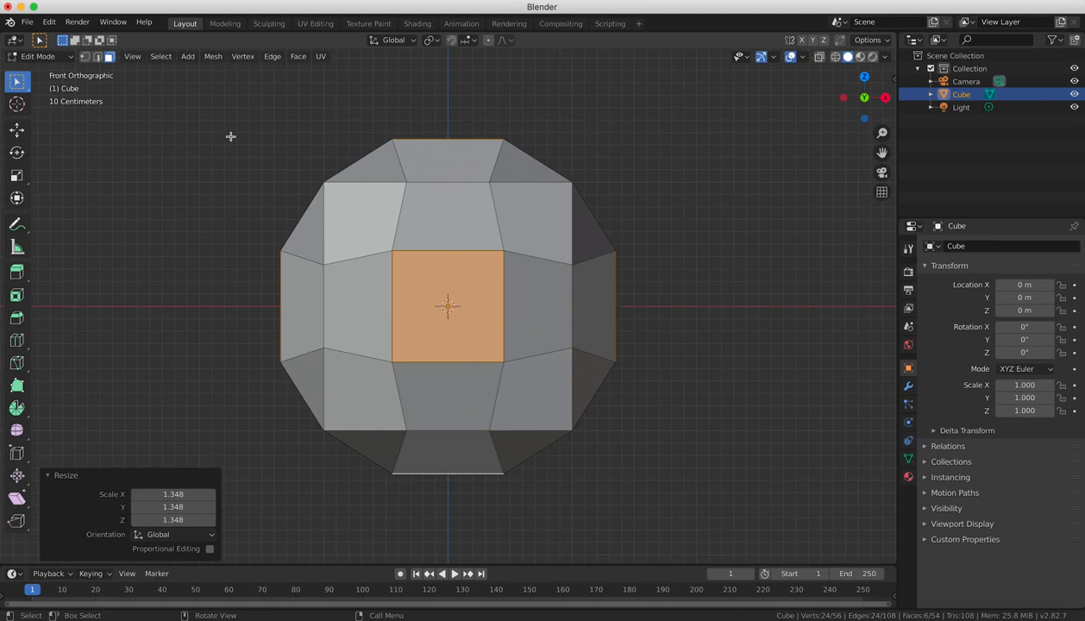
pyautogui.click(84, 56)
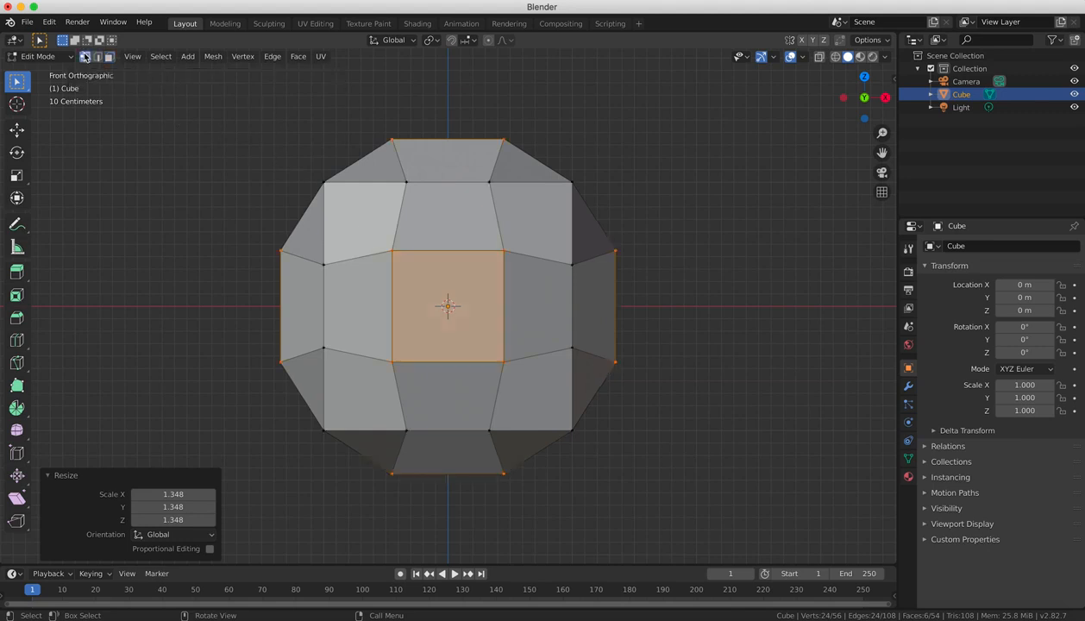
pyautogui.moveTo(681, 298); pyautogui.dragTo(613, 367, button='middle')
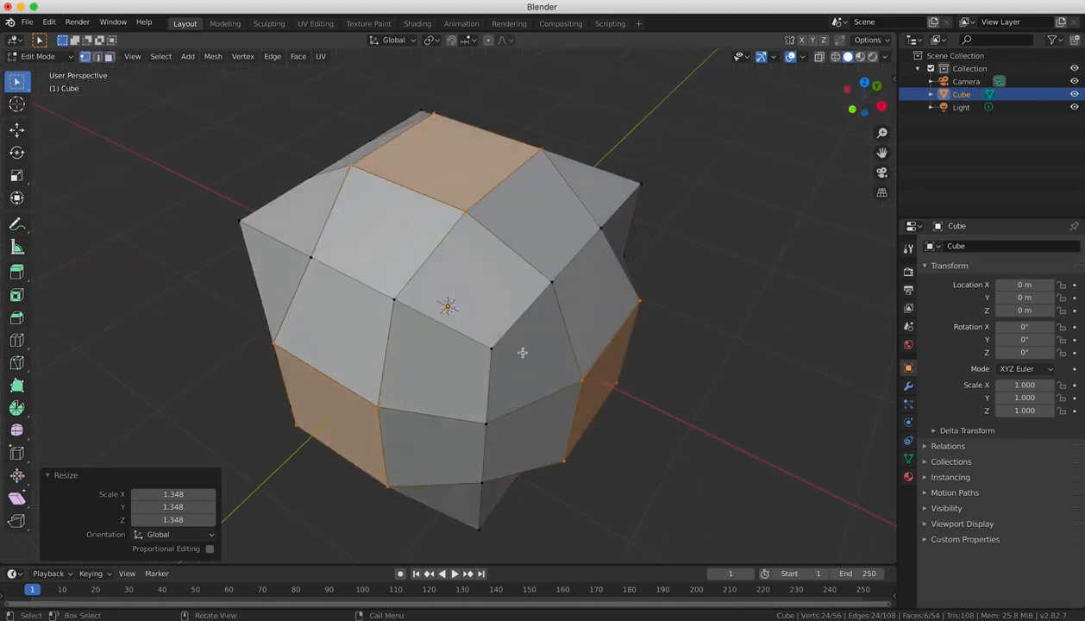
pyautogui.click(641, 186)
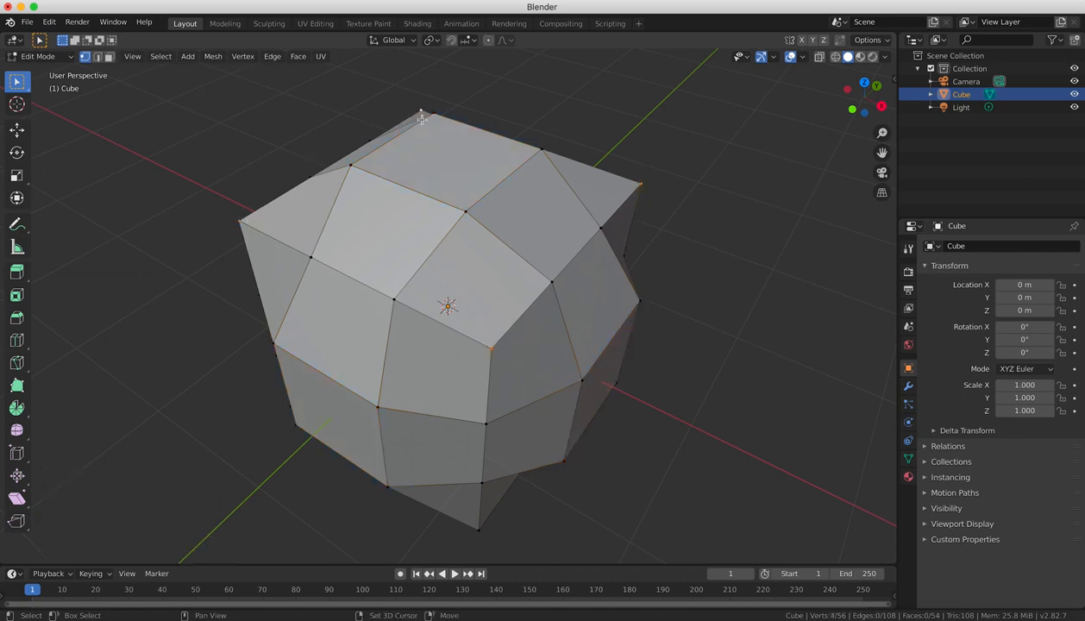
pyautogui.moveTo(624, 431); pyautogui.dragTo(394, 156, button='middle')
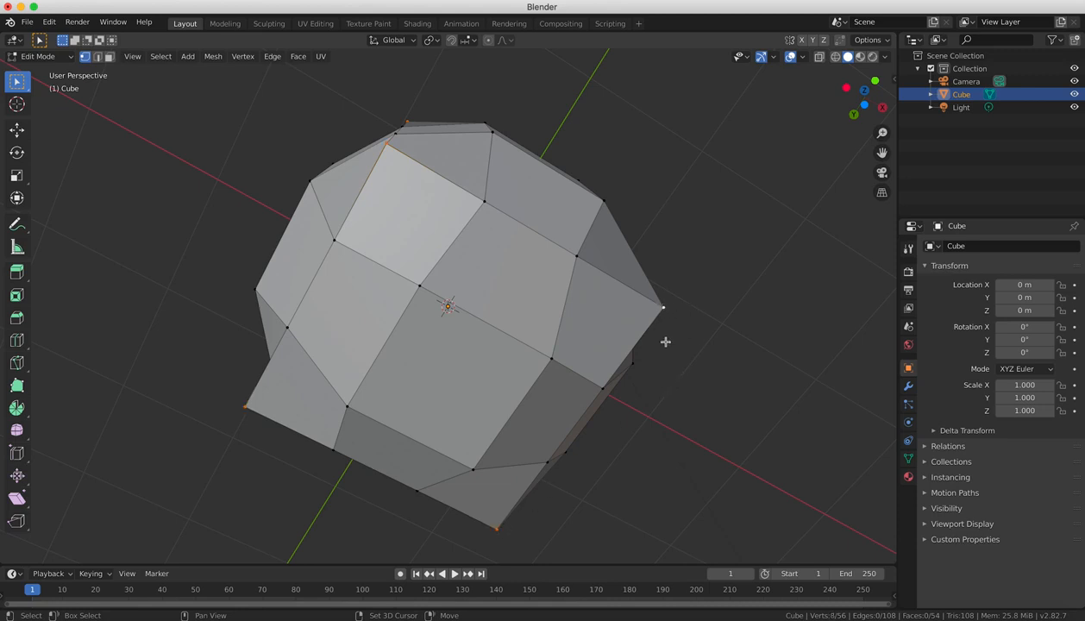
# In front orthographic view, scale the eight selected corner vertices inward by about 0.781
pyautogui.press('KP_1')
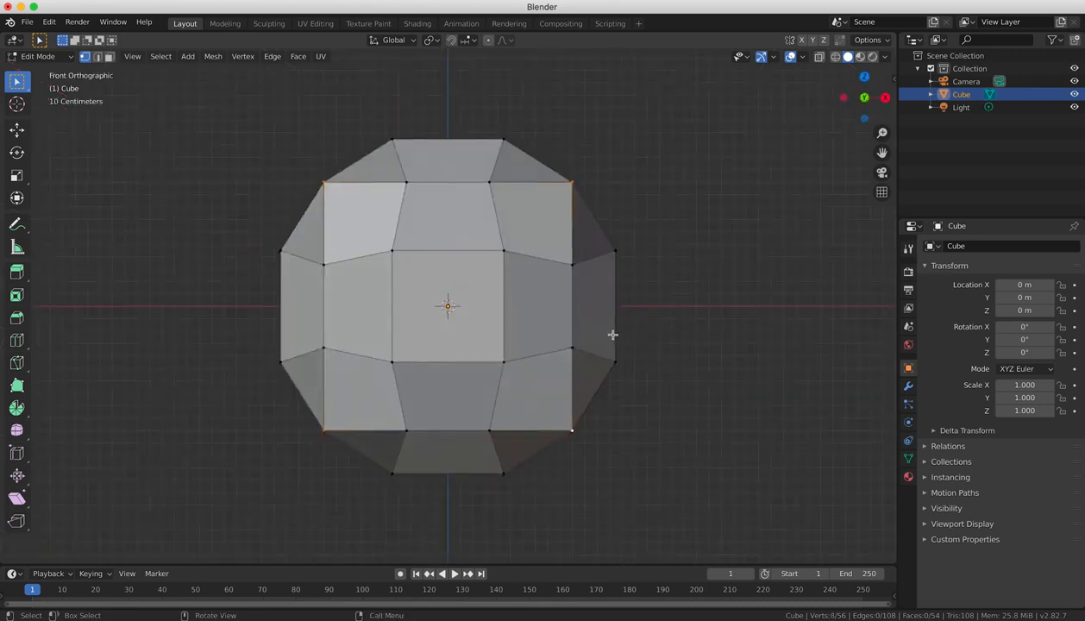
pyautogui.press('s')
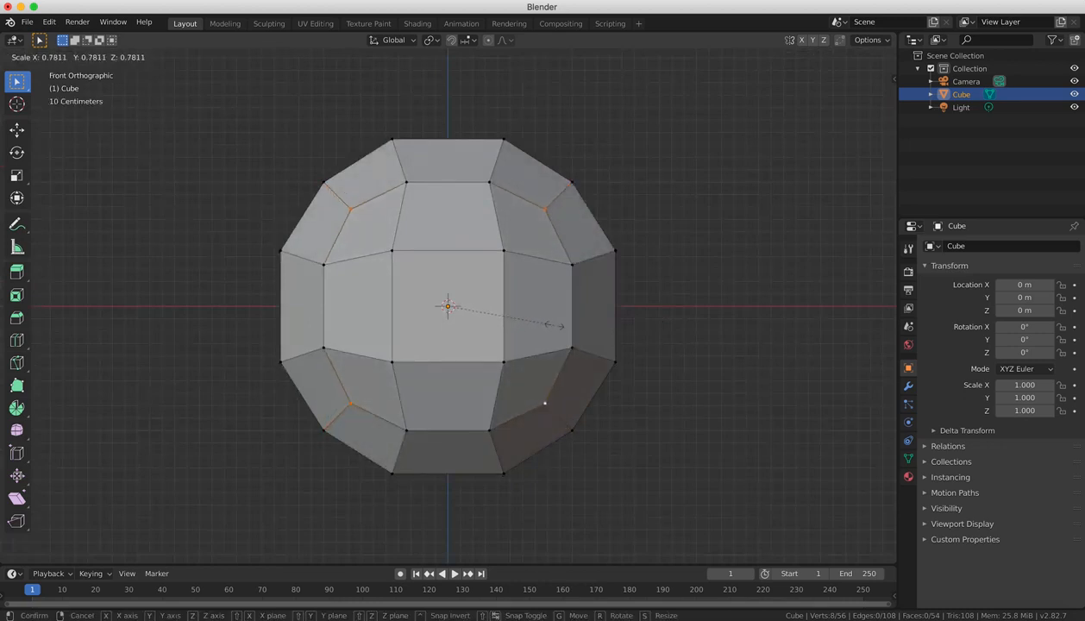
pyautogui.click(555, 325)
pyautogui.moveTo(726, 281); pyautogui.dragTo(577, 395, button='middle')
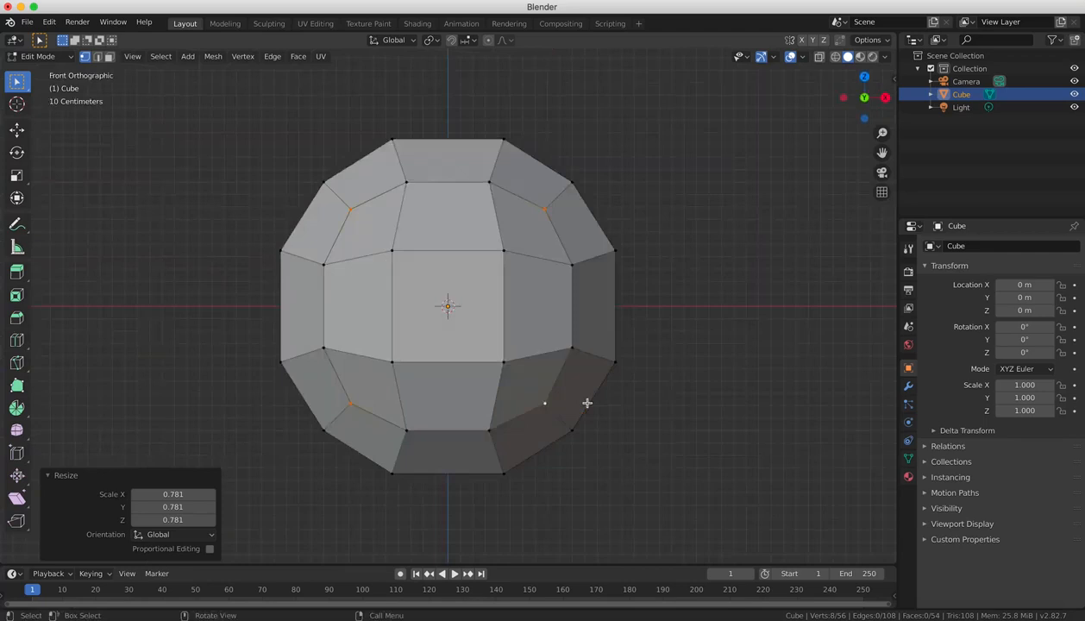
# Select only the front side's centre face in face select mode and scale it down by about 0.207
pyautogui.click(563, 286)
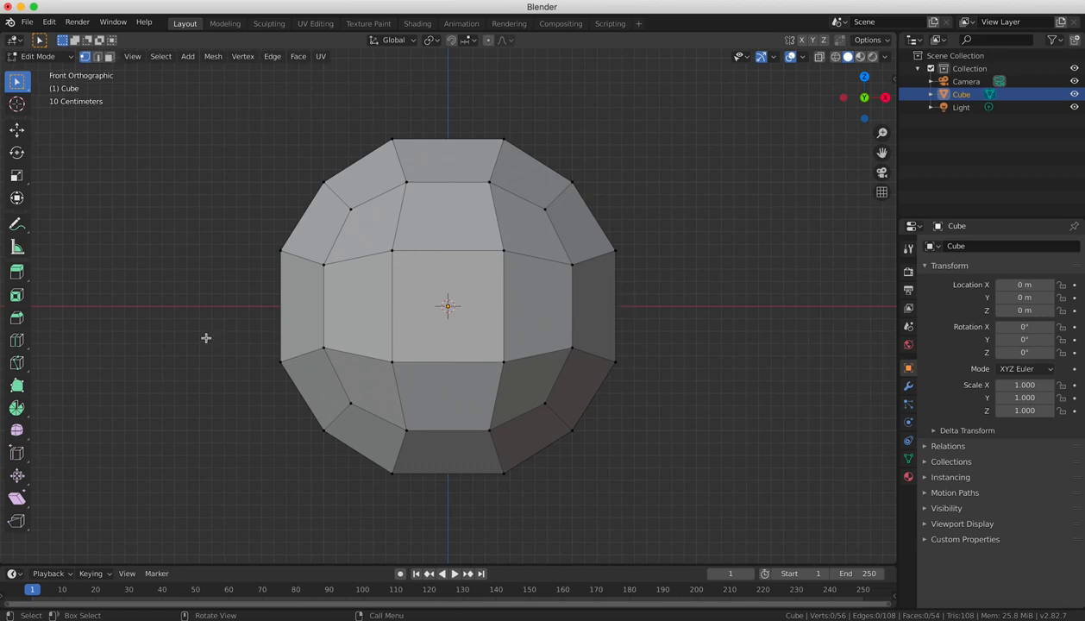
pyautogui.click(109, 56)
pyautogui.click(470, 282)
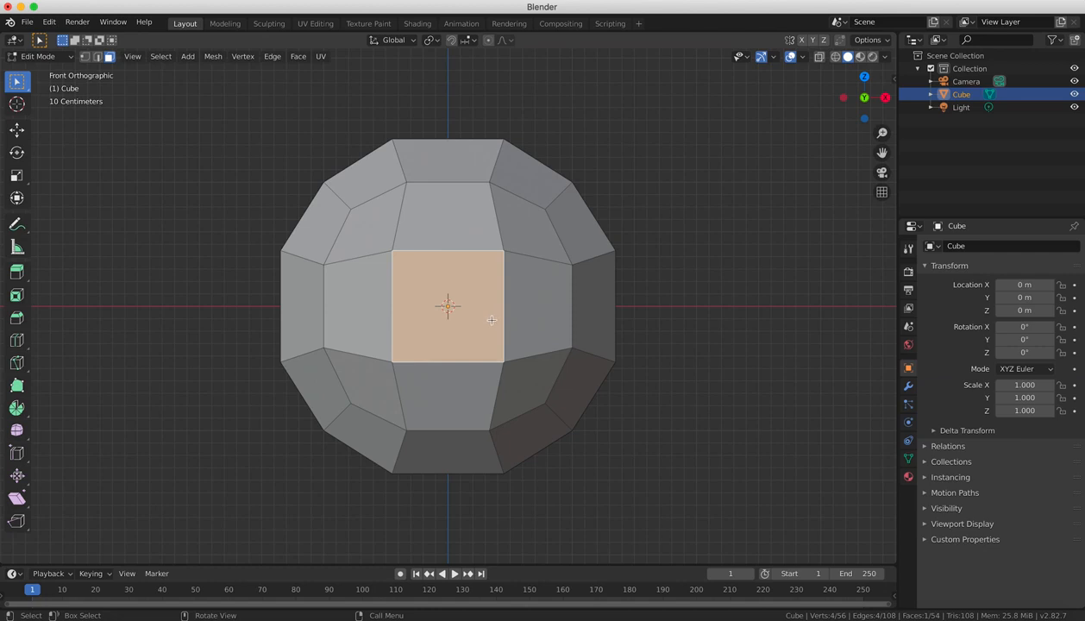
pyautogui.press('s')
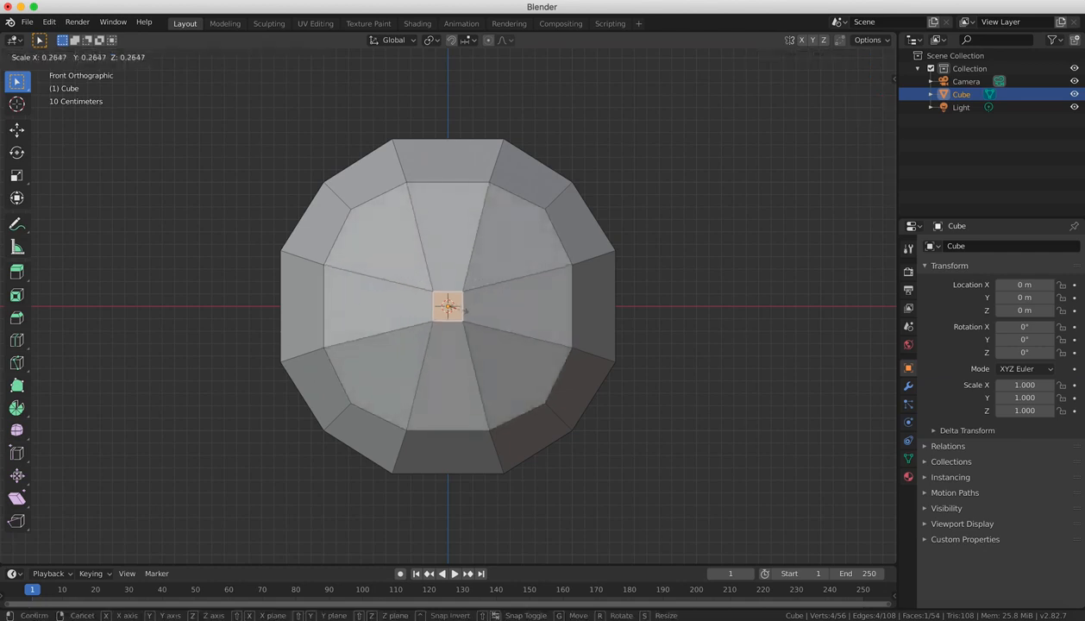
pyautogui.click(458, 308)
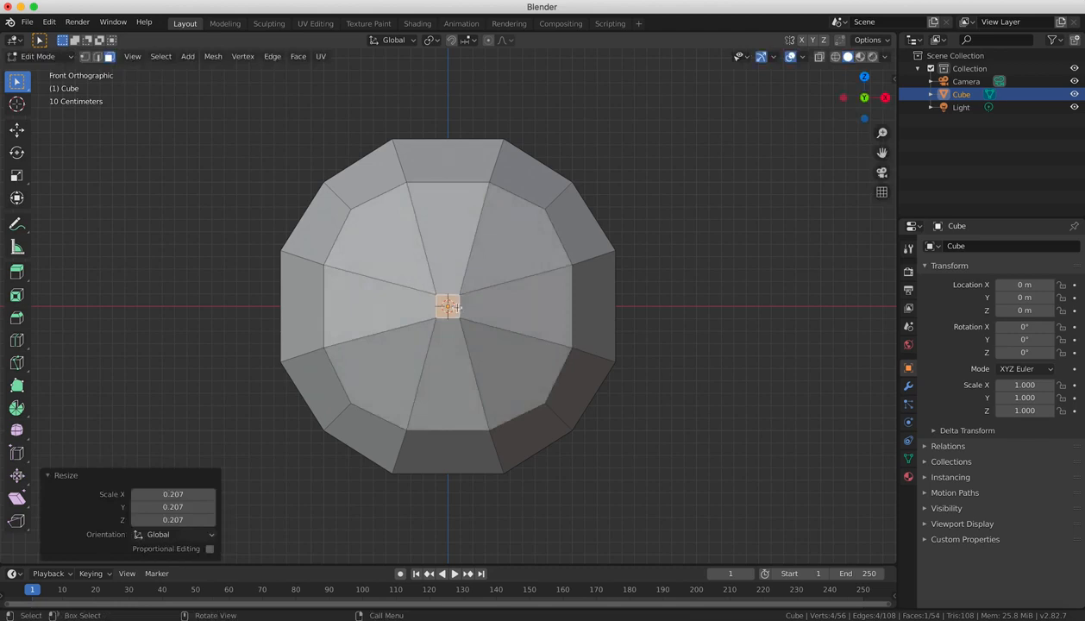
# In right orthographic view, extrude the small front face outward about 0.141 m and scale its end up by about 1.442
pyautogui.press('KP_3')
pyautogui.press('e')
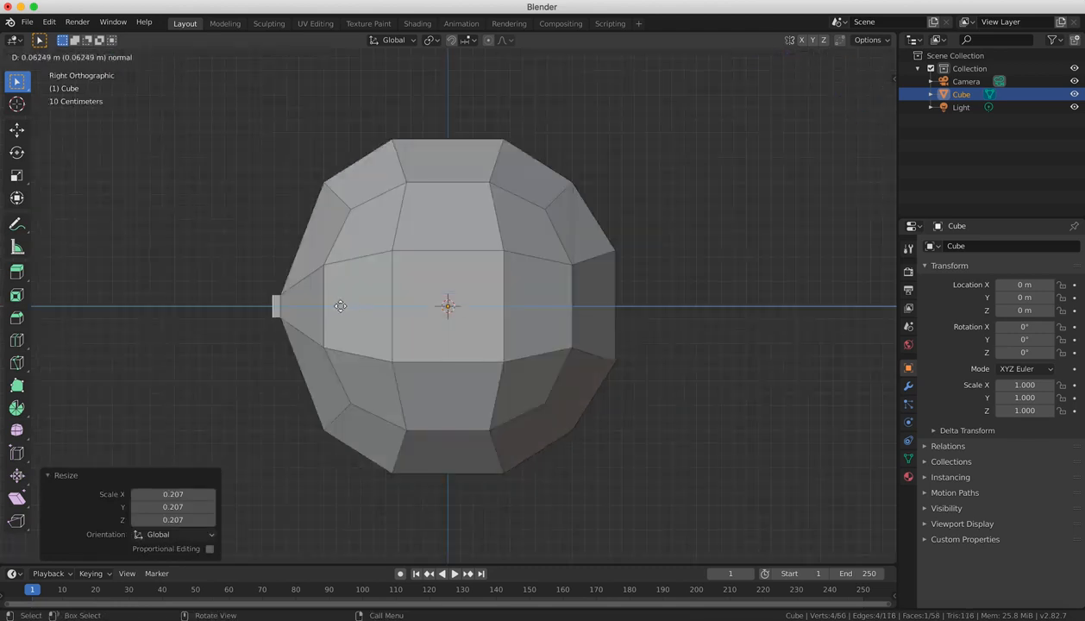
pyautogui.click(332, 303)
pyautogui.press('s')
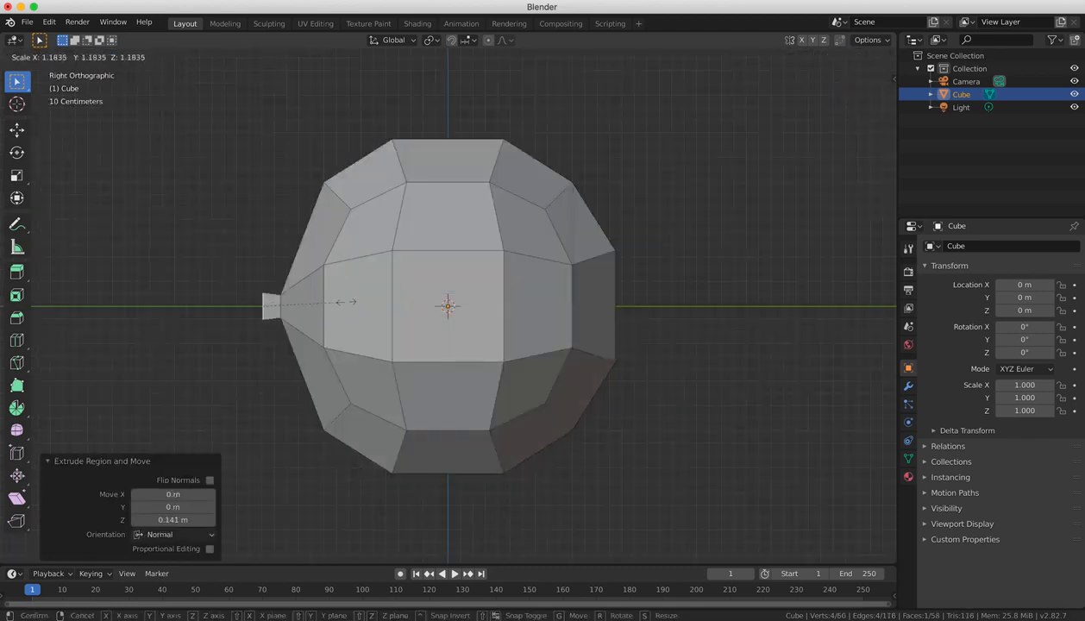
pyautogui.click(356, 306)
# Extrude the knob's end face another 0.052 m or so and scale it down by about 0.664
pyautogui.press('e')
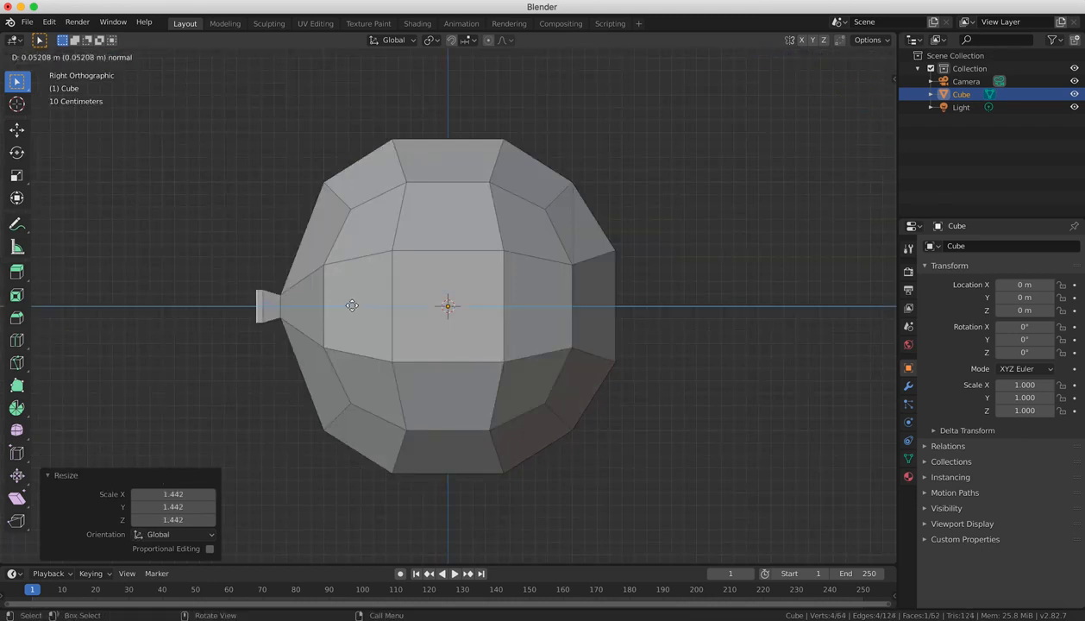
pyautogui.click(351, 306)
pyautogui.press('s')
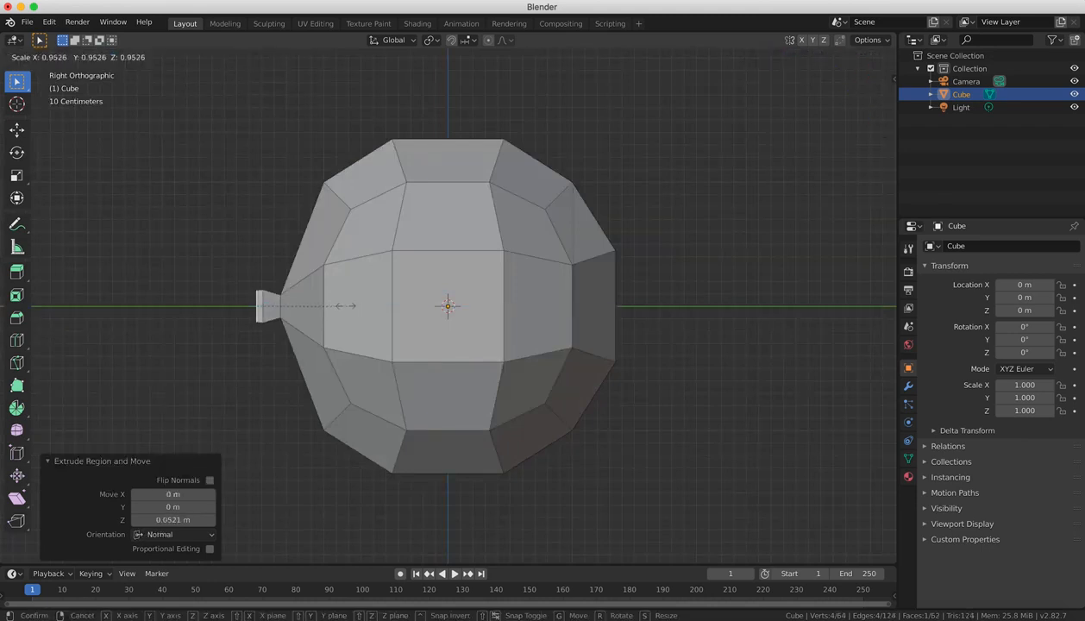
pyautogui.click(321, 300)
# Extrude the knob's tip about 0.026 m and scale it down by about 0.493 to round it off
pyautogui.press('e')
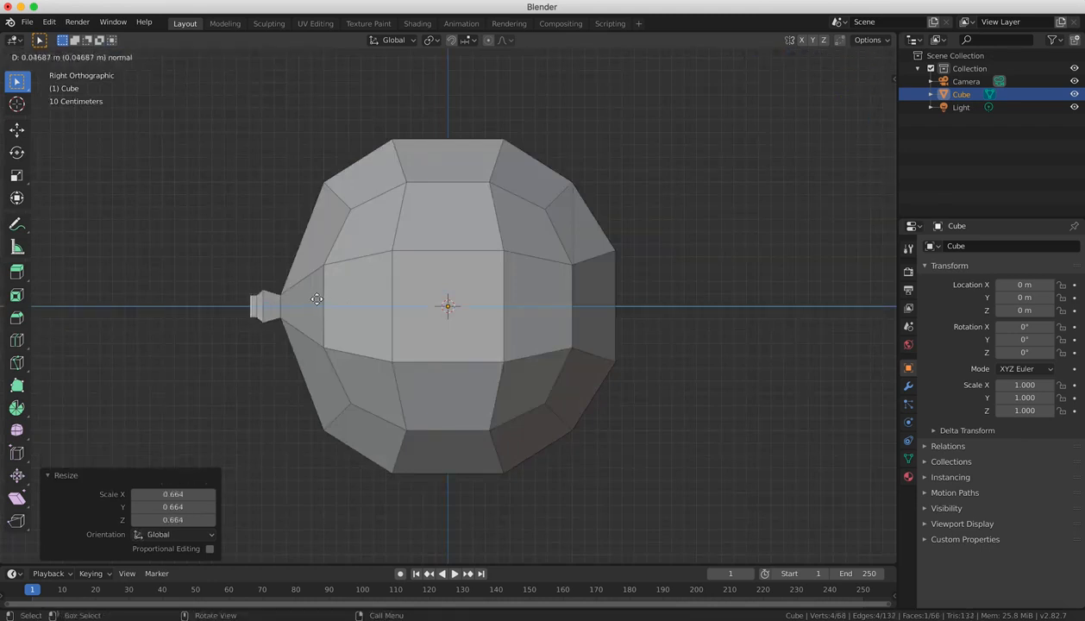
pyautogui.click(310, 295)
pyautogui.press('s')
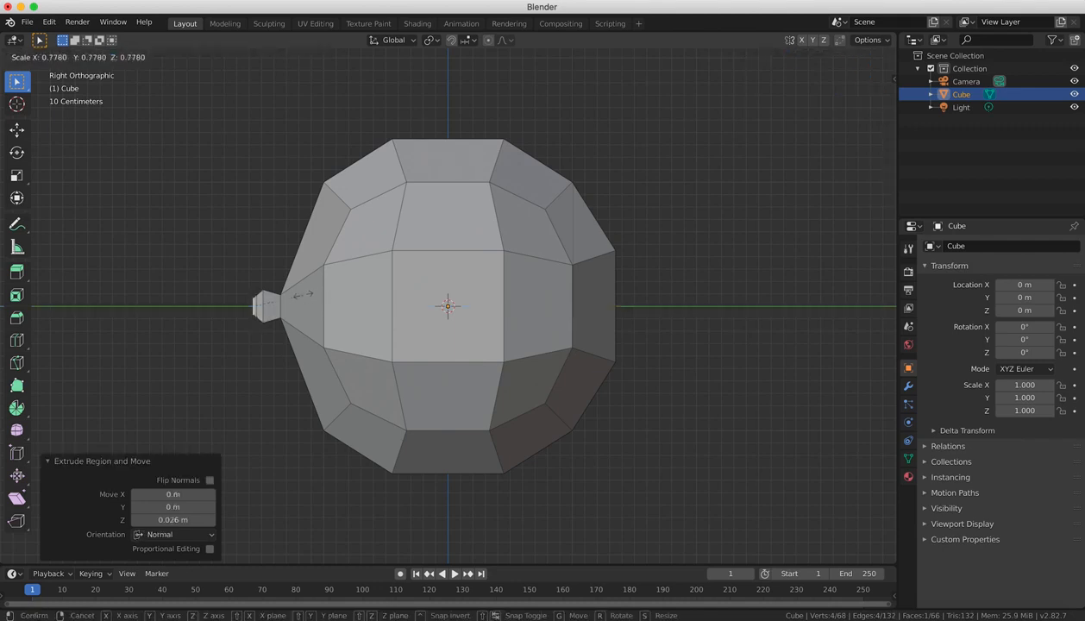
pyautogui.click(323, 293)
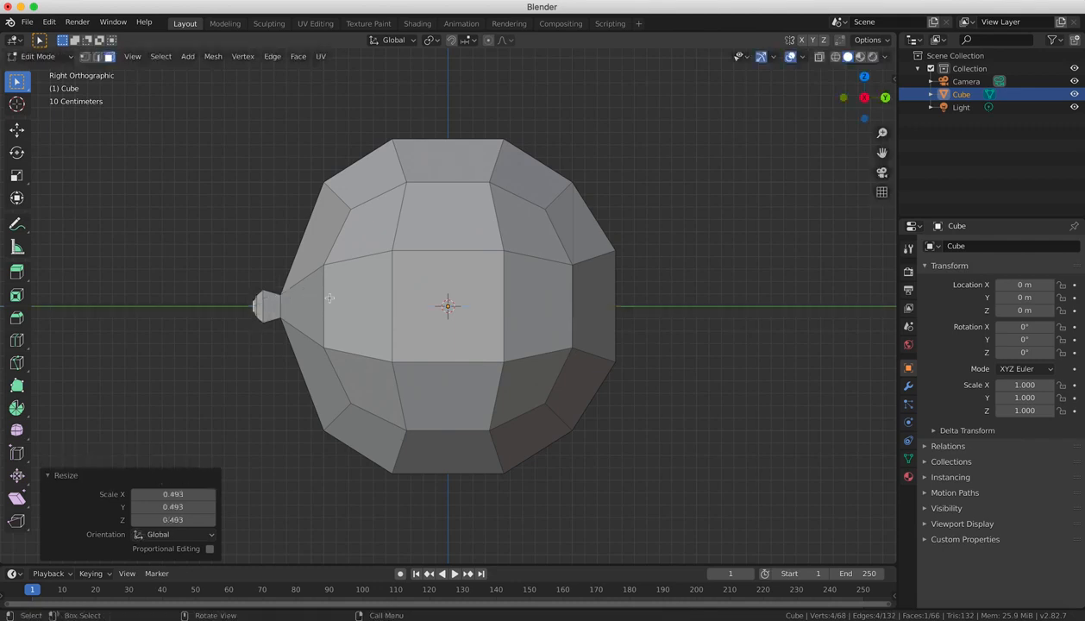
# Return to Object Mode and apply Shade Smooth to the cube object
pyautogui.moveTo(367, 304); pyautogui.dragTo(381, 310, button='middle')
pyautogui.press('Tab')
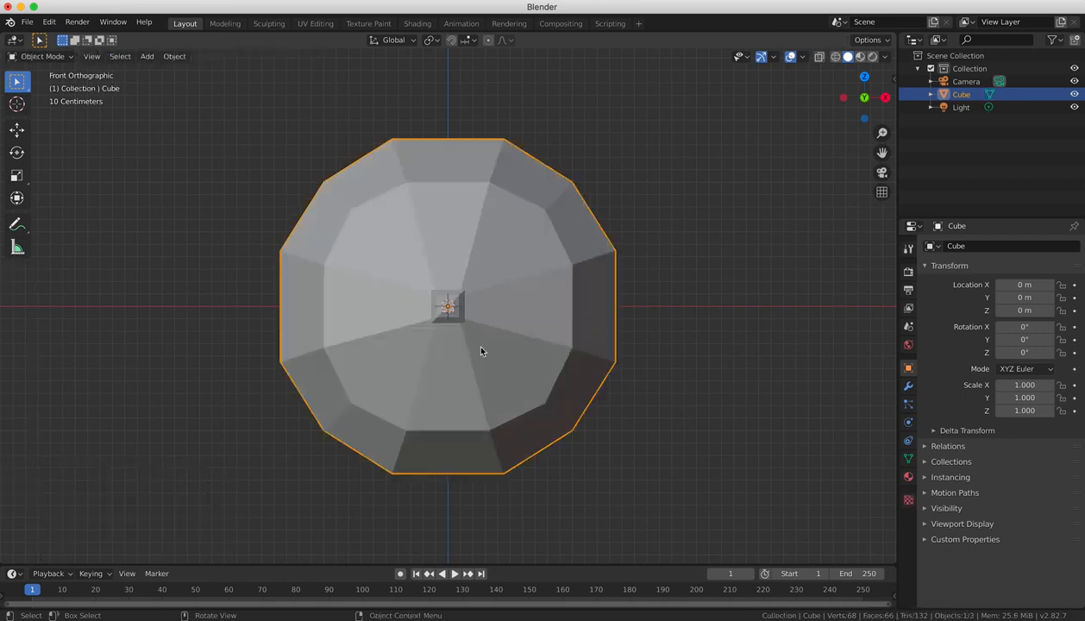
pyautogui.moveTo(332, 336); pyautogui.dragTo(244, 225, button='middle')
pyautogui.click(179, 57)
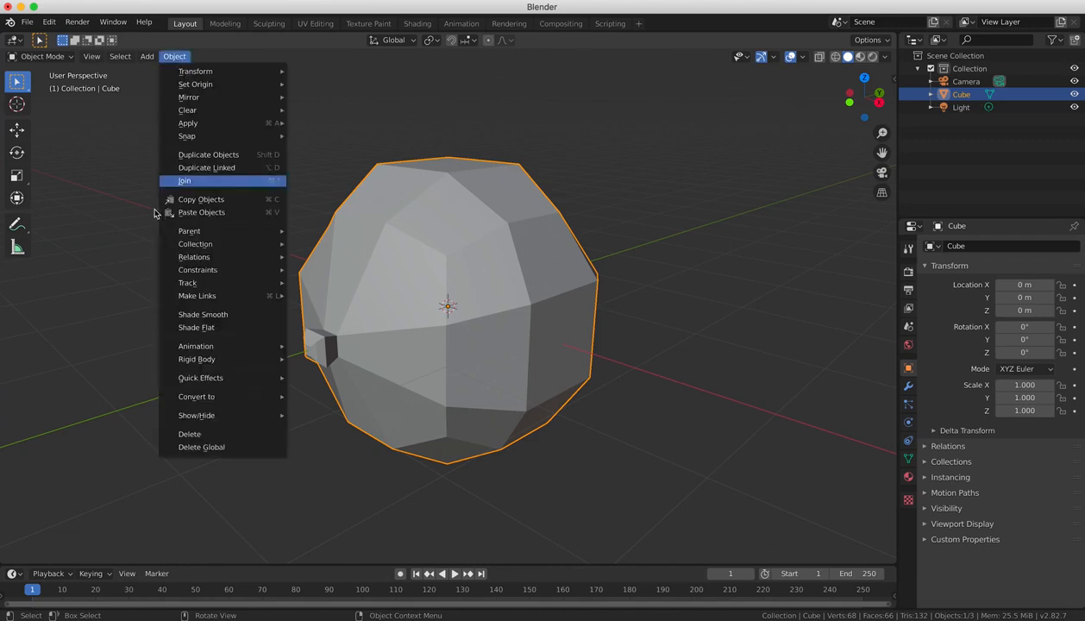
pyautogui.moveTo(195, 297)
pyautogui.click(209, 316)
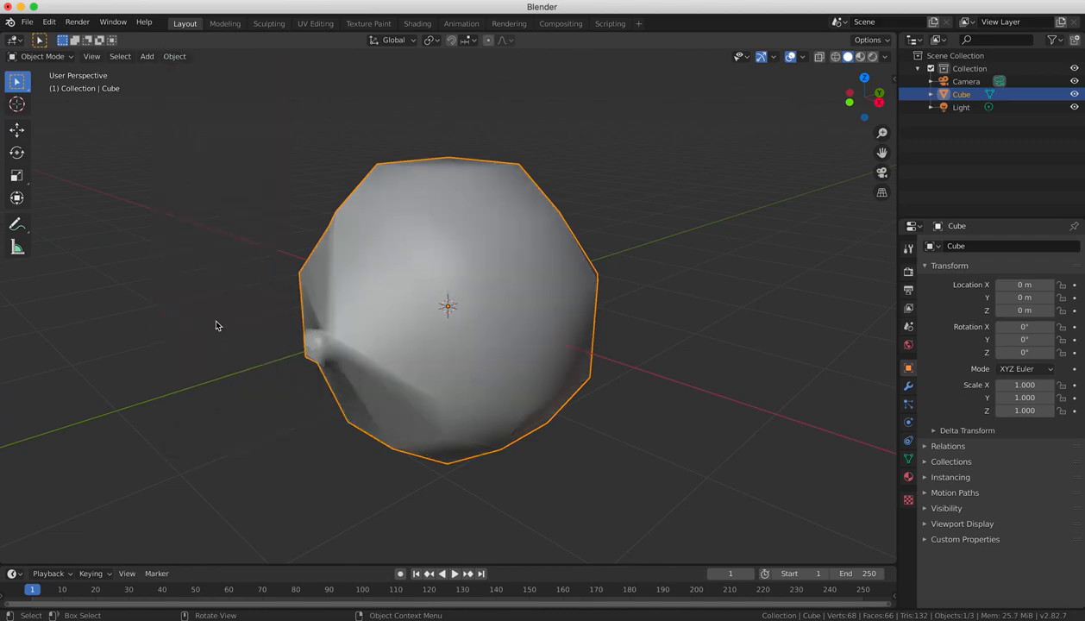
pyautogui.moveTo(308, 334); pyautogui.dragTo(414, 304, button='middle')
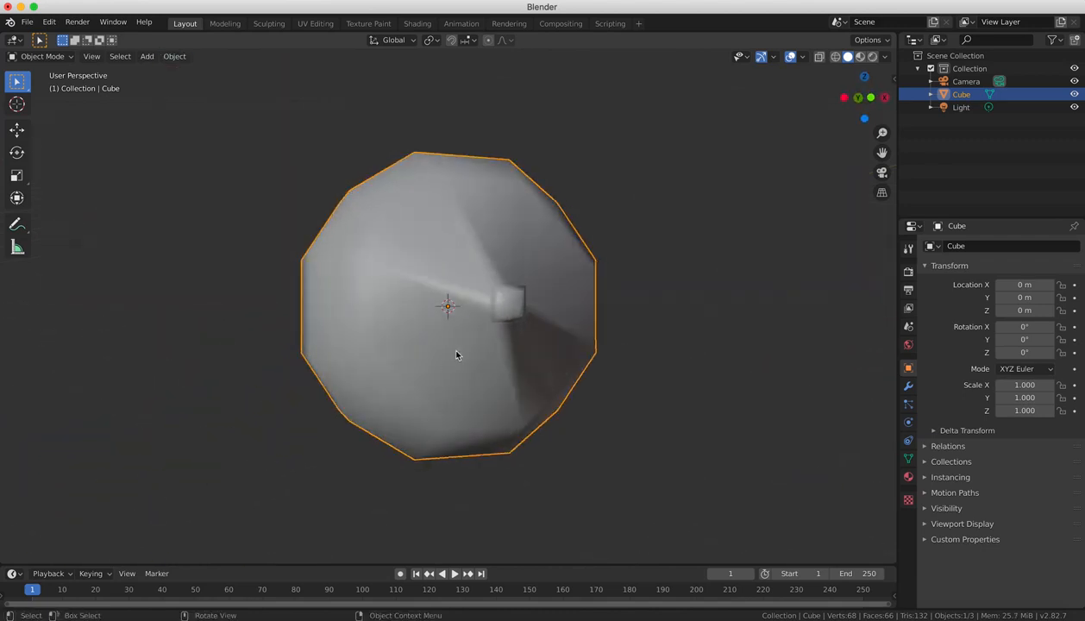
# In Edit Mode, front view, add one horizontal loop cut just above the knob with a slide factor of about 0.391
pyautogui.press('KP_1')
pyautogui.scroll(3, 469, 344)
pyautogui.press('Tab')
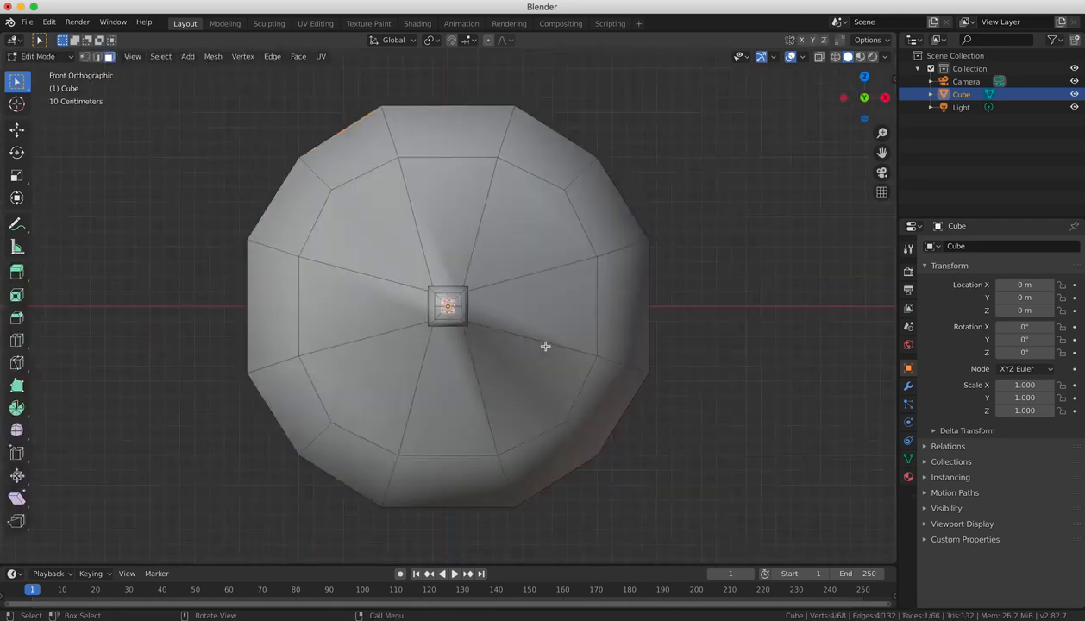
pyautogui.hotkey('ctrl', 'r')
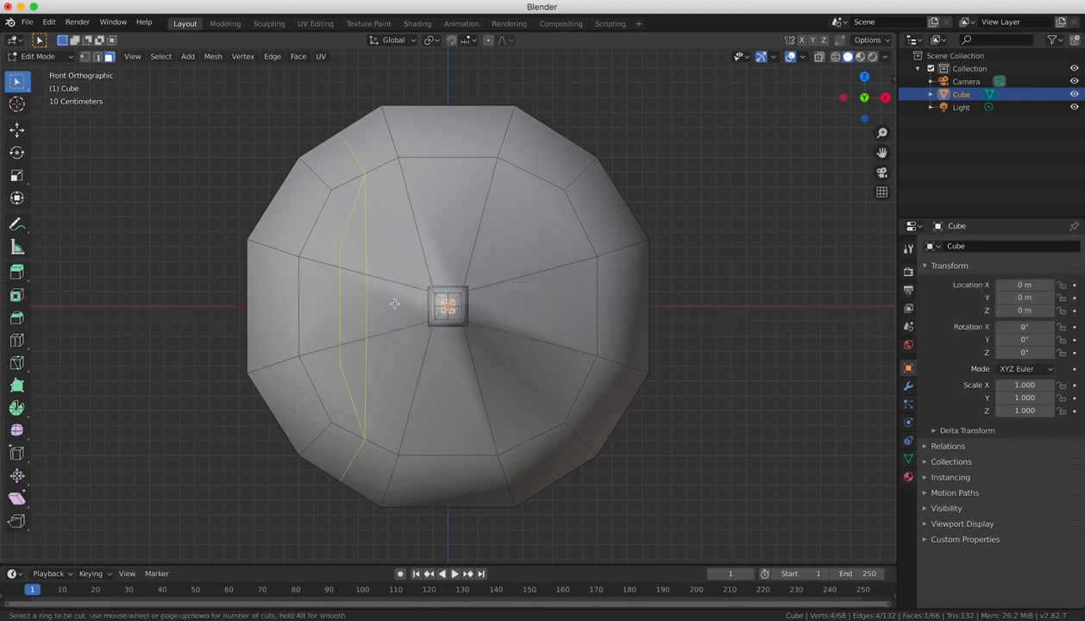
pyautogui.click(433, 264)
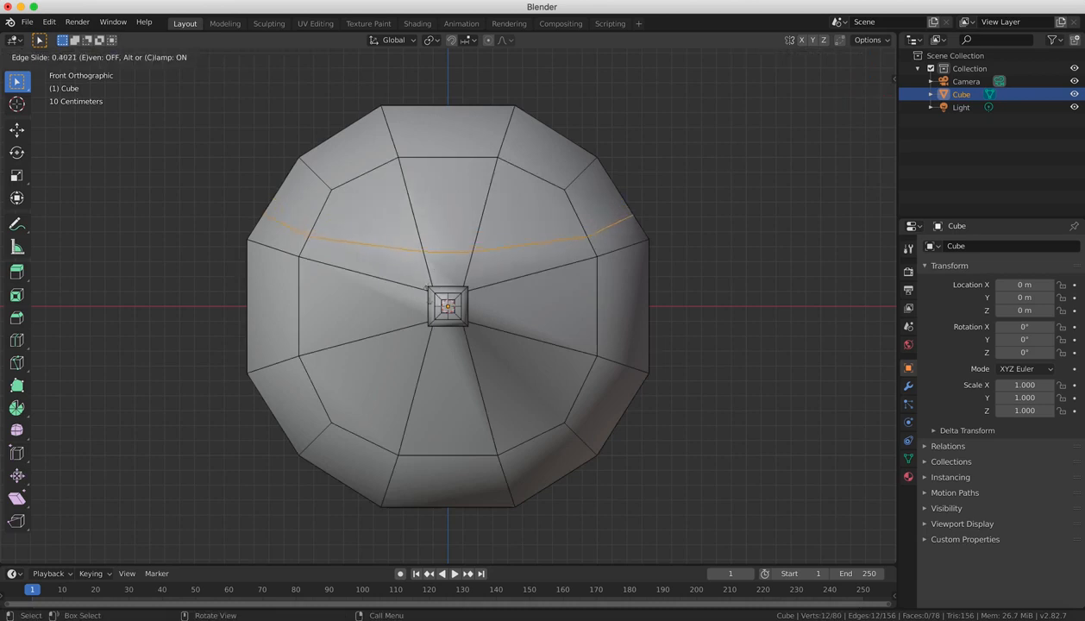
pyautogui.click(446, 375)
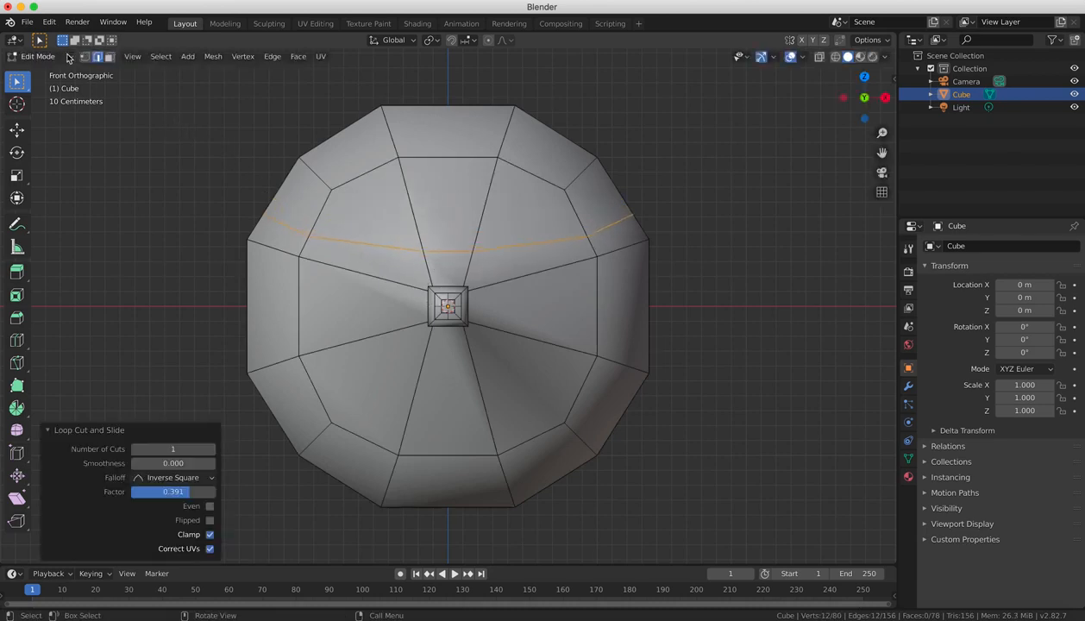
# Select the two slanted edges just below the new loop beside the knob and move them about 0.195 m in Y and 0.056 m in Z
pyautogui.click(386, 245)
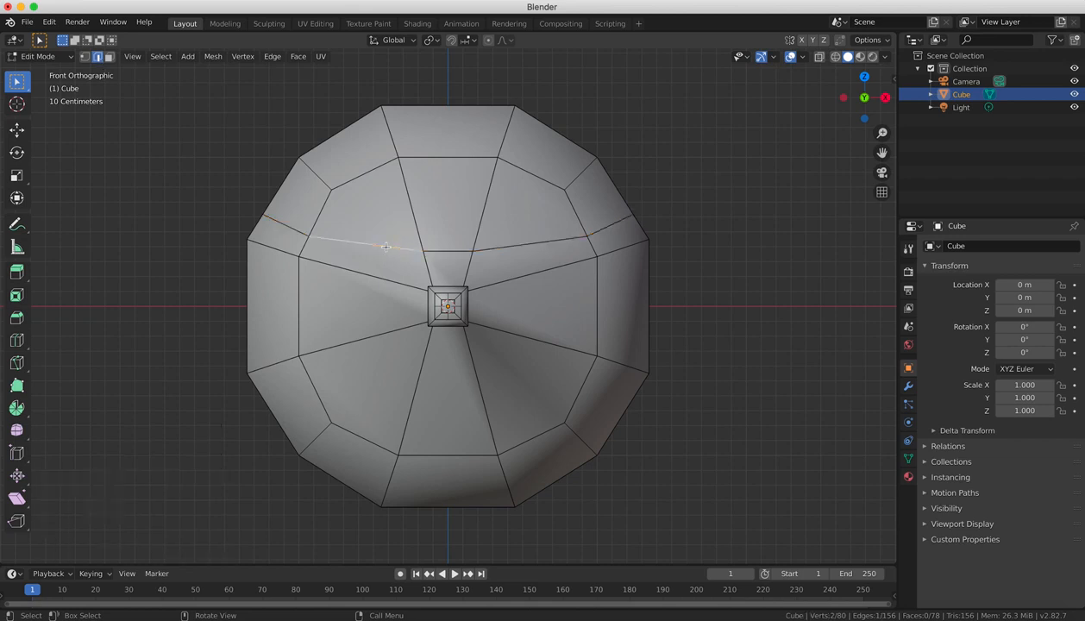
pyautogui.keyDown('shift'); pyautogui.click(513, 247); pyautogui.keyUp('shift')
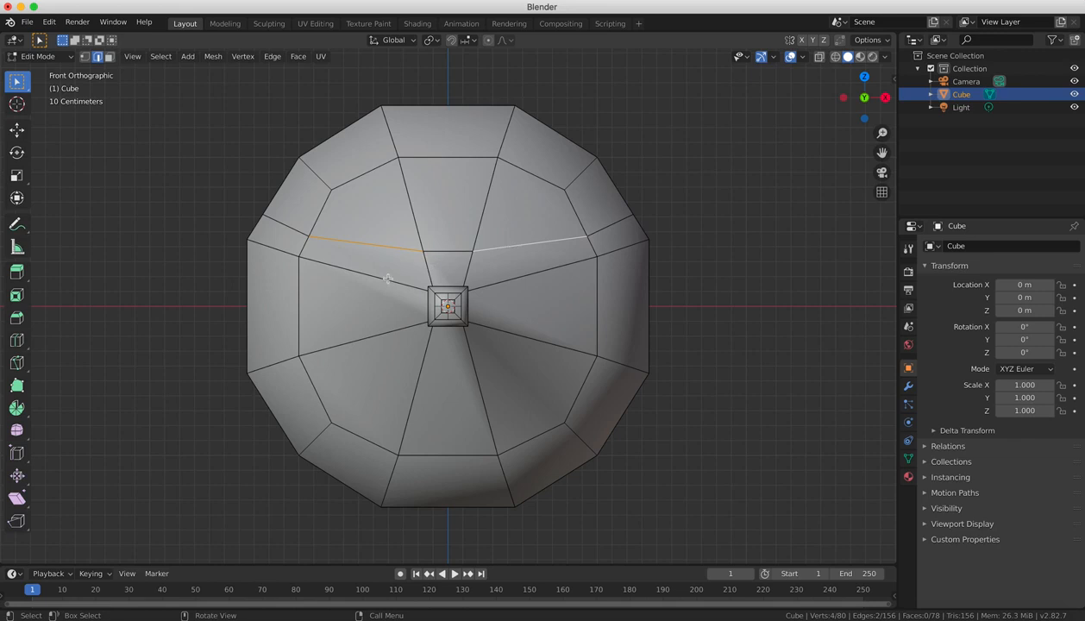
pyautogui.click(388, 278)
pyautogui.keyDown('shift'); pyautogui.click(535, 279); pyautogui.keyUp('shift')
pyautogui.press('KP_3')
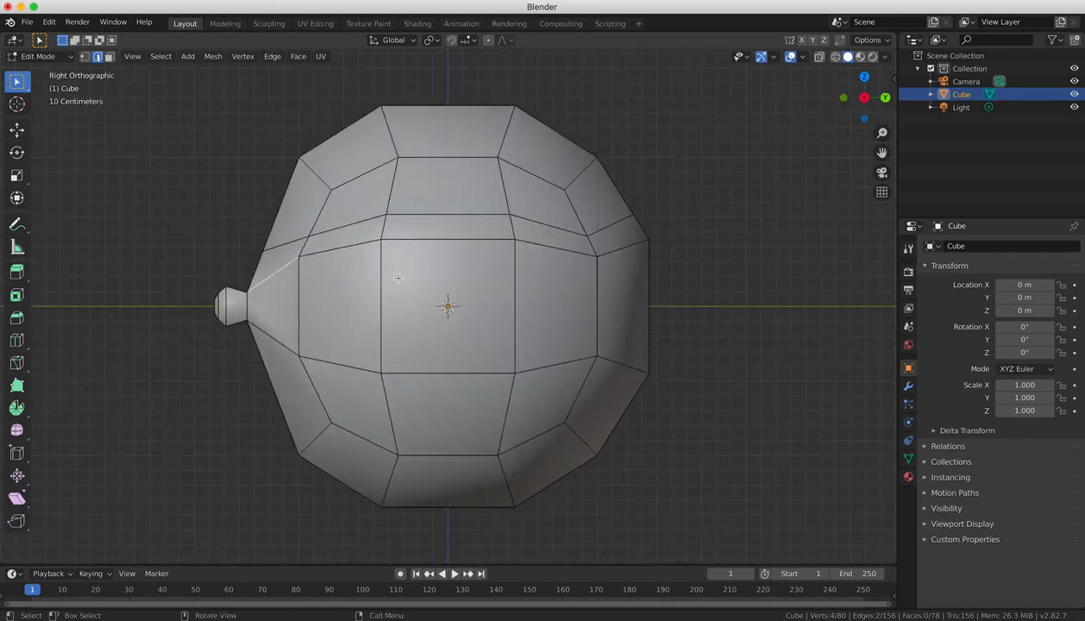
pyautogui.press('g')
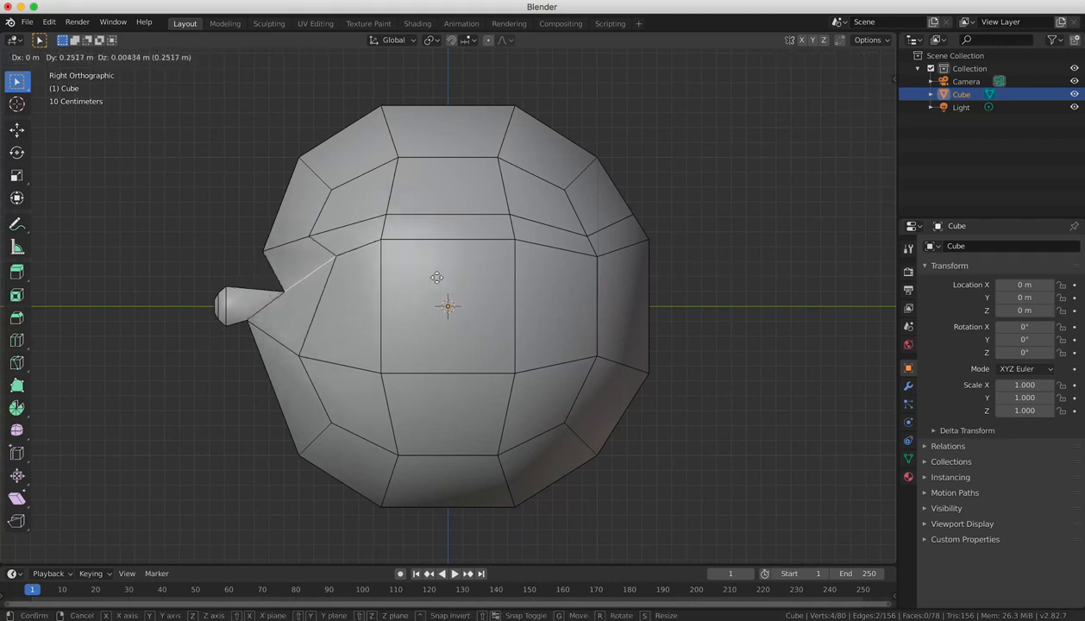
pyautogui.click(426, 270)
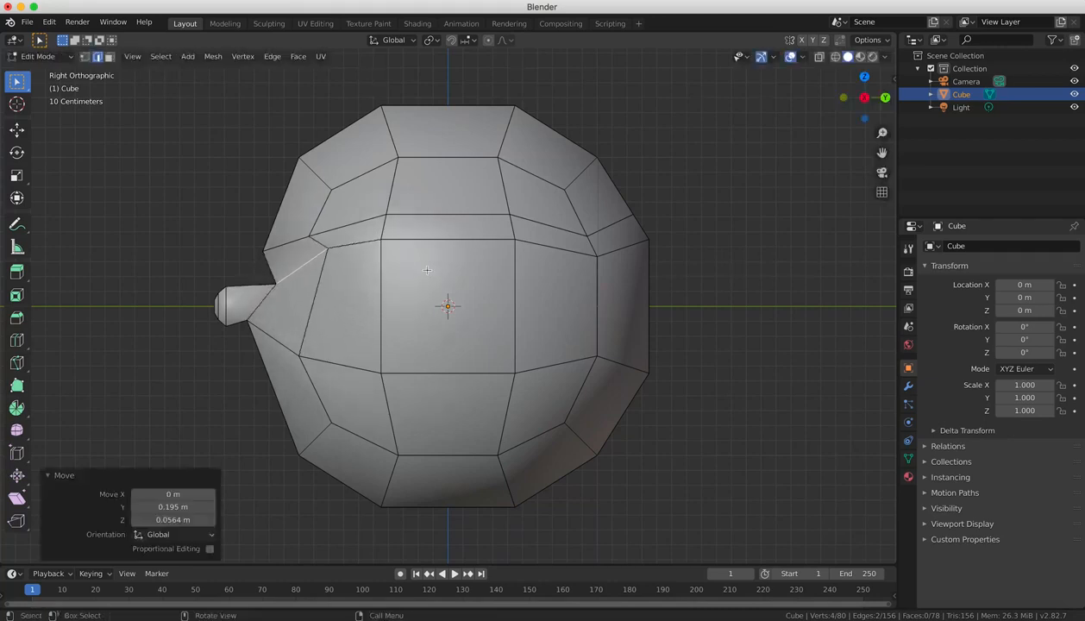
# In front view, add one vertical and one horizontal loop cut through the knob, both centred with a slide factor of 0
pyautogui.moveTo(443, 281); pyautogui.dragTo(489, 296, button='middle')
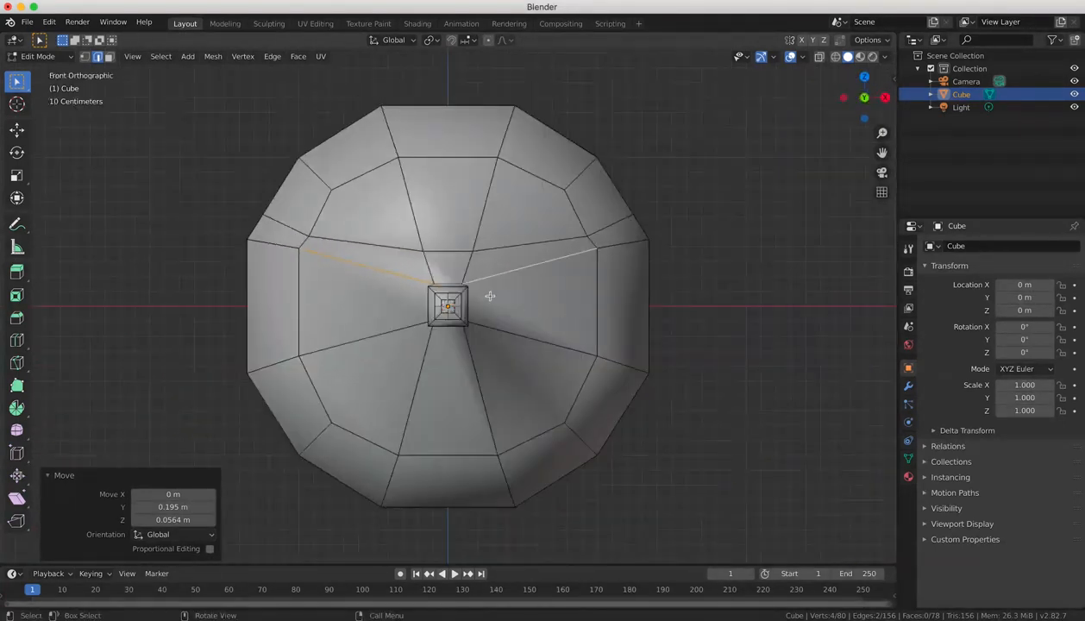
pyautogui.hotkey('ctrl', 'r')
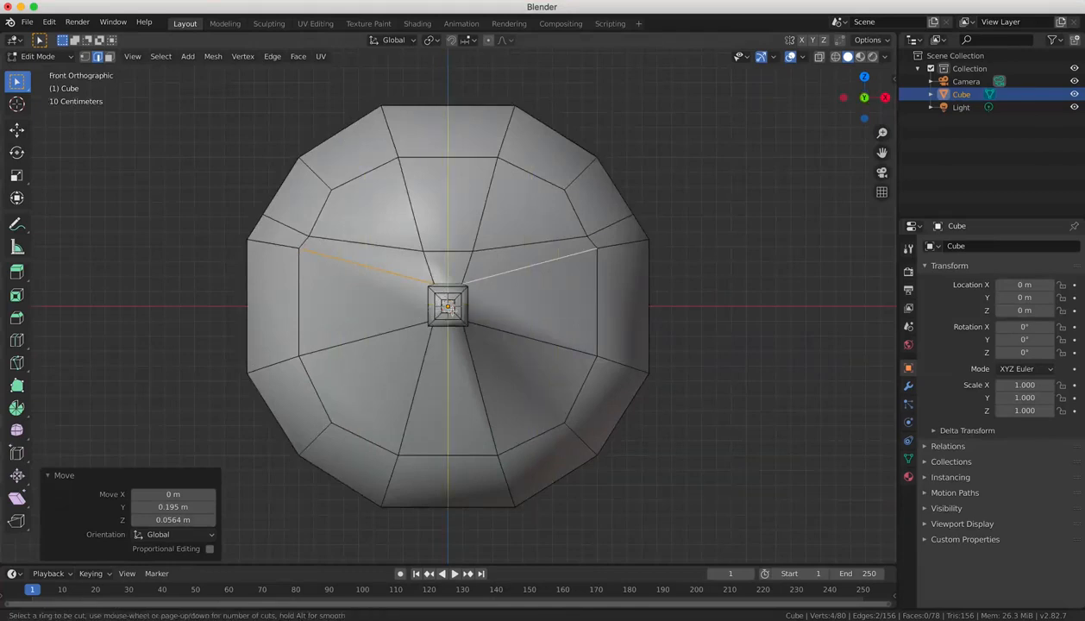
pyautogui.click(451, 309)
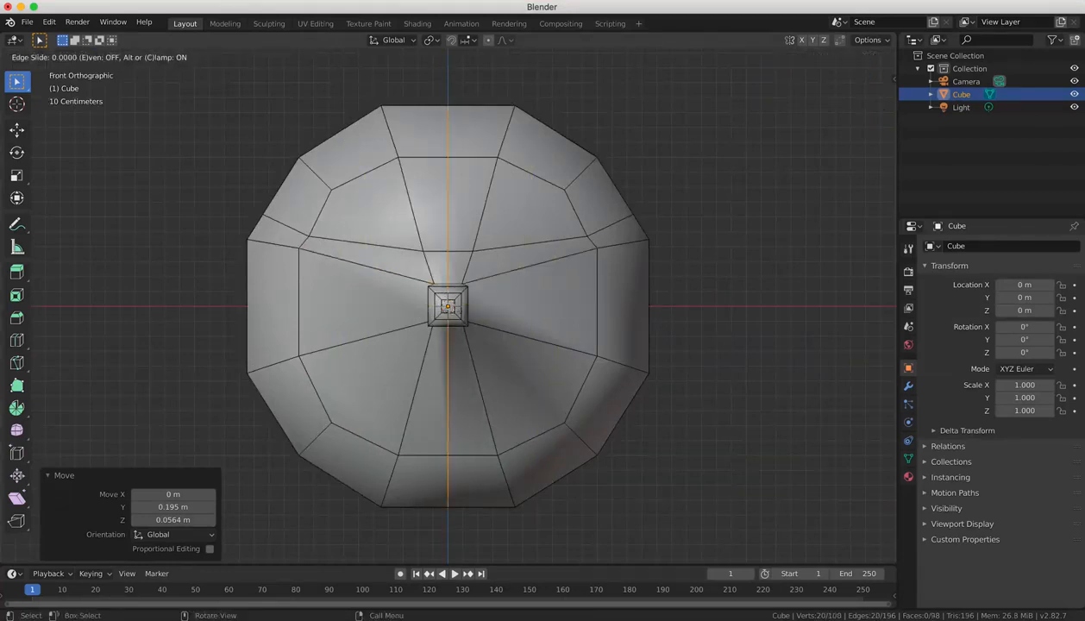
pyautogui.click(445, 307)
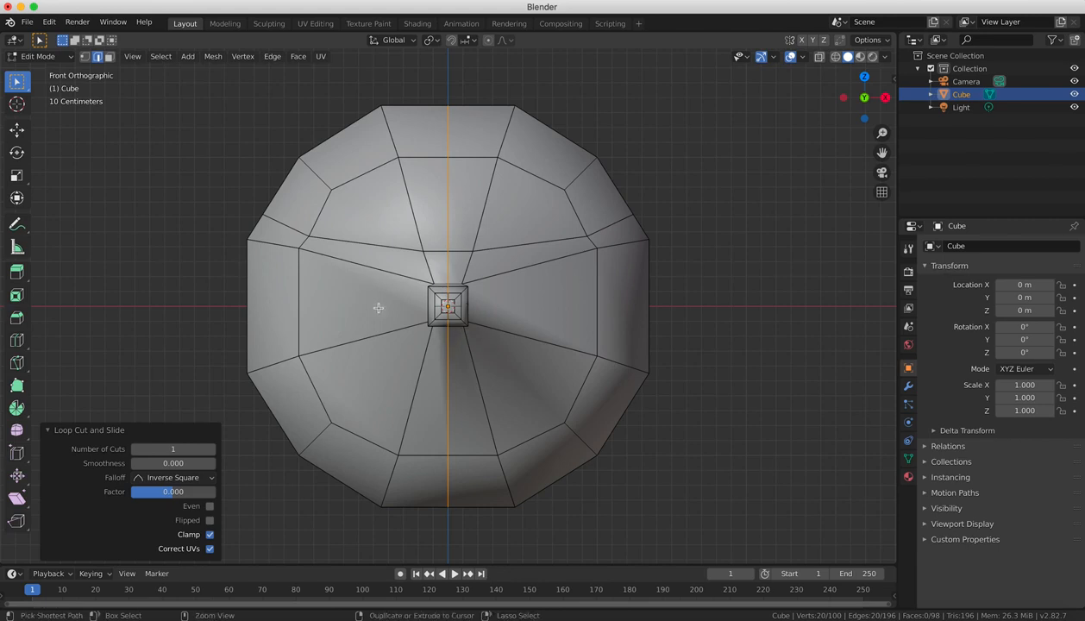
pyautogui.hotkey('ctrl', 'r')
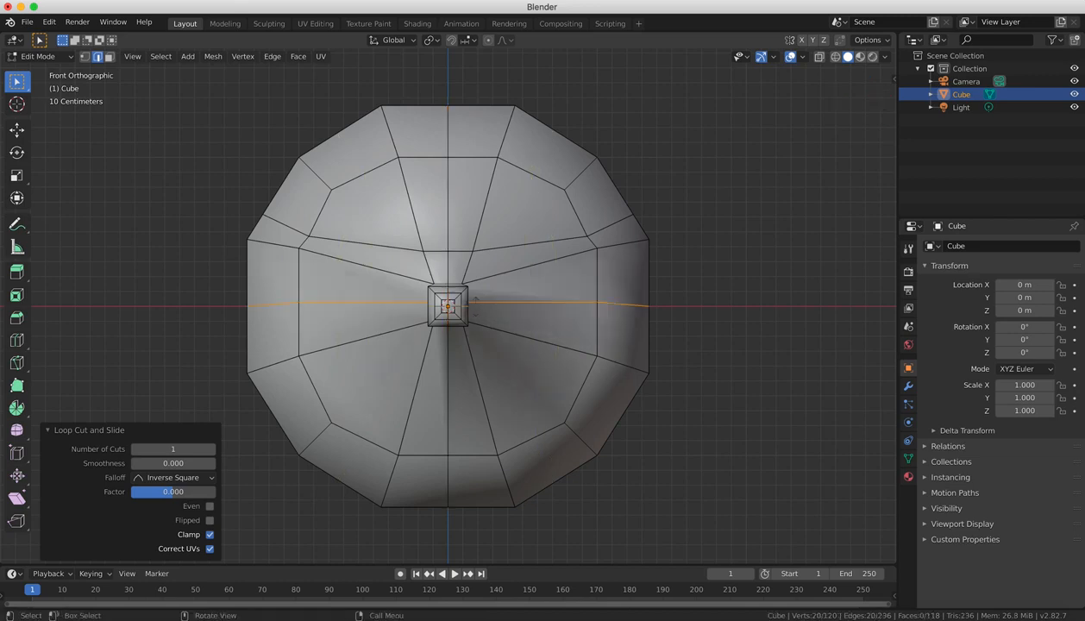
pyautogui.click(475, 307)
pyautogui.click(475, 307)
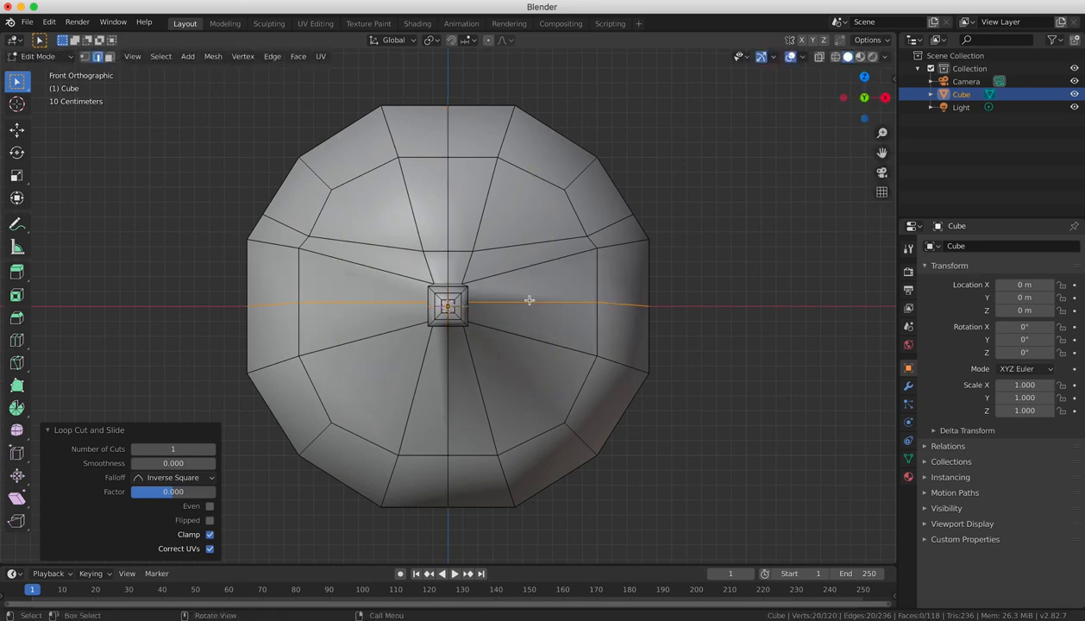
pyautogui.press('ctrl')
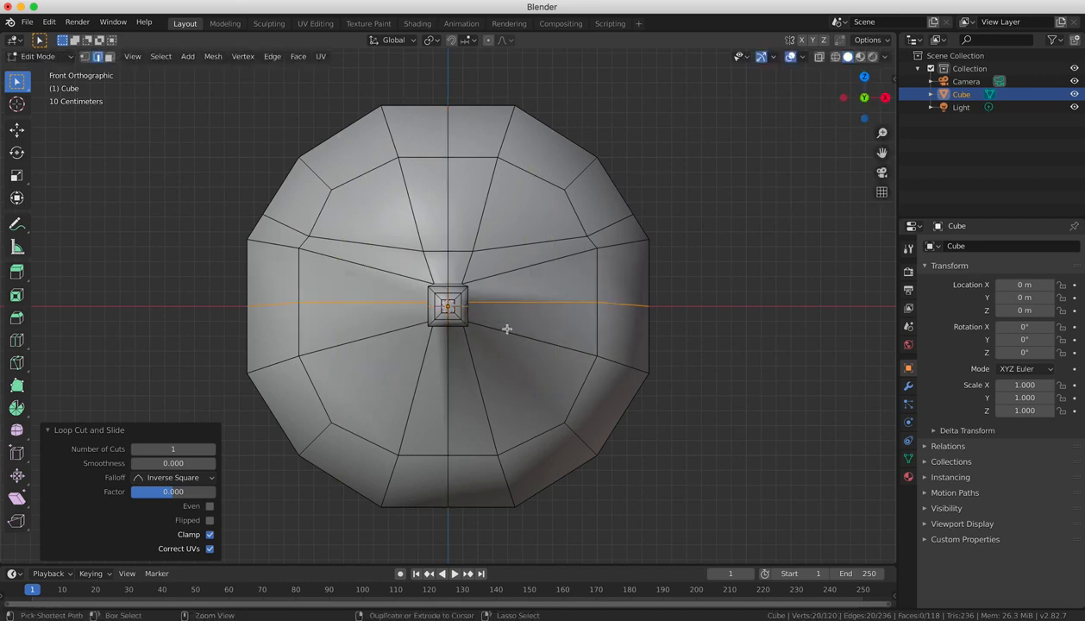
pyautogui.press('ctrl')
# Add two horizontal loop cuts below the knob, the first nearly centred and the second just beneath it with a slide factor of about -0.269
pyautogui.hotkey('ctrl', 'r')
pyautogui.click(482, 381)
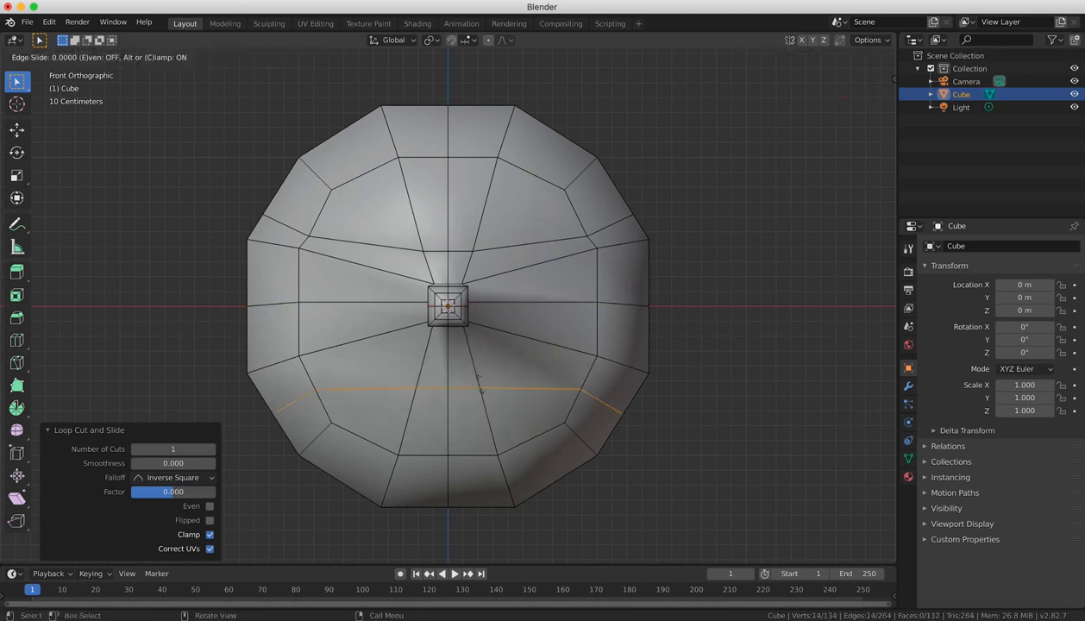
pyautogui.click(479, 386)
pyautogui.hotkey('ctrl', 'r')
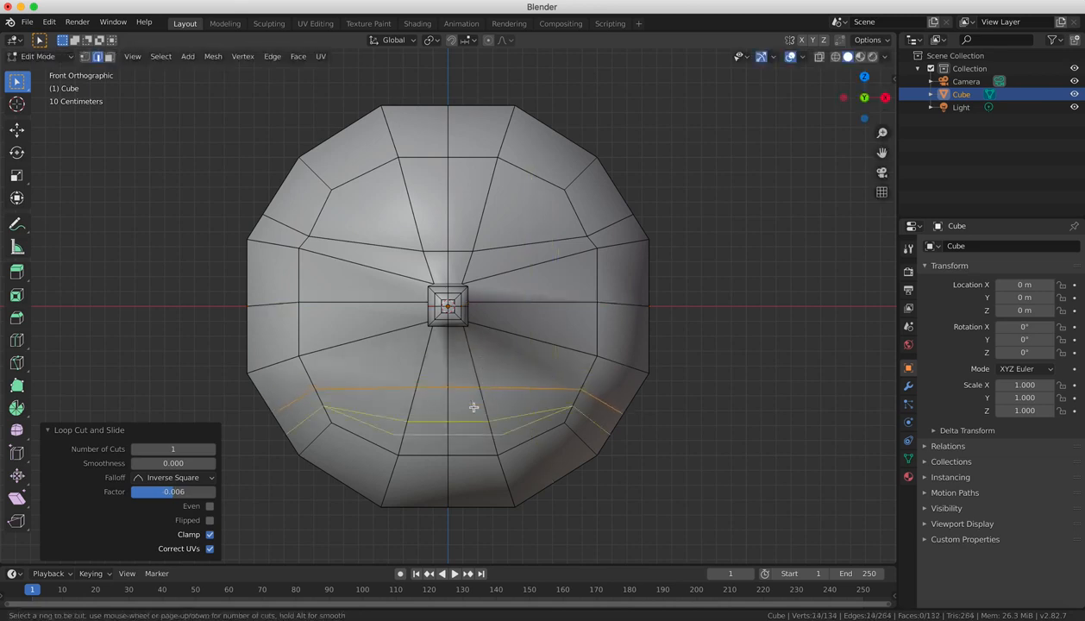
pyautogui.click(474, 407)
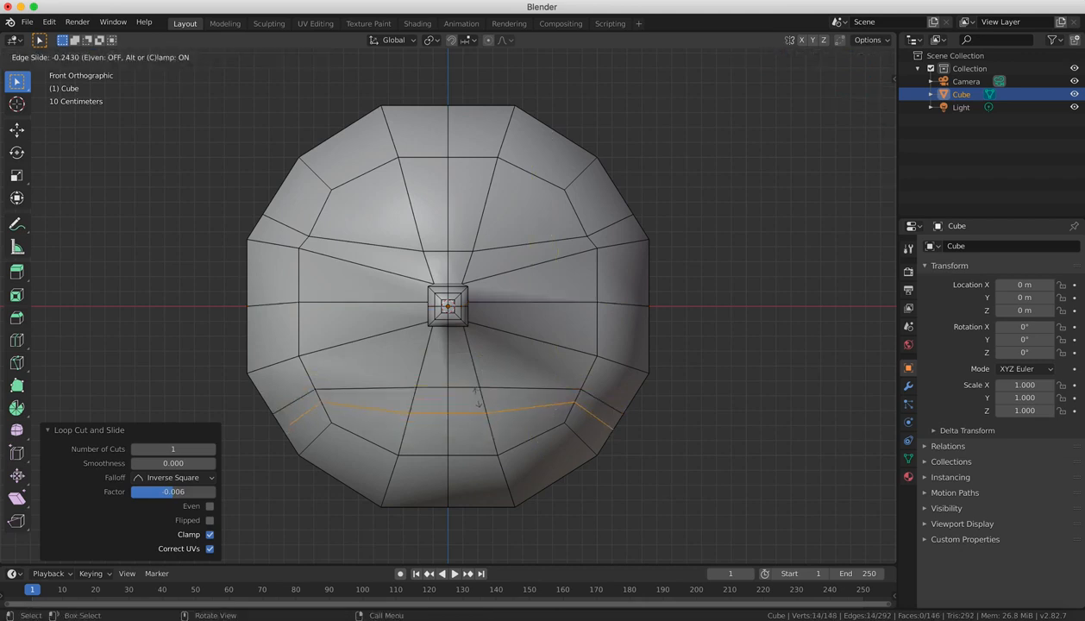
pyautogui.click(477, 397)
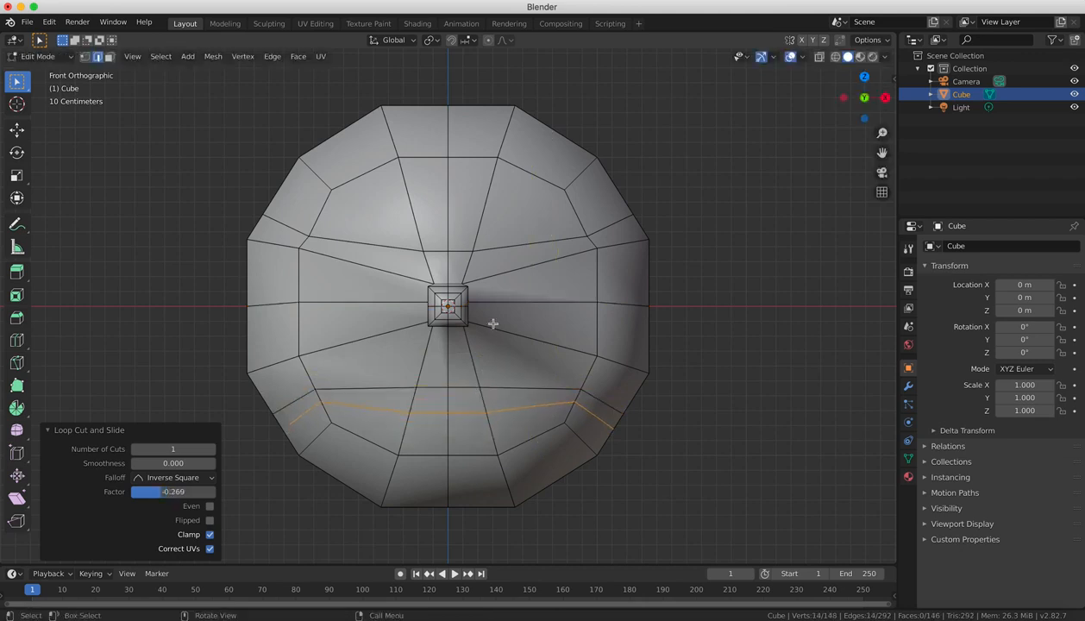
# Select the four corner vertices of the knob's middle ring and scale them by about 0.750 to round it
pyautogui.scroll(8, 492, 325)
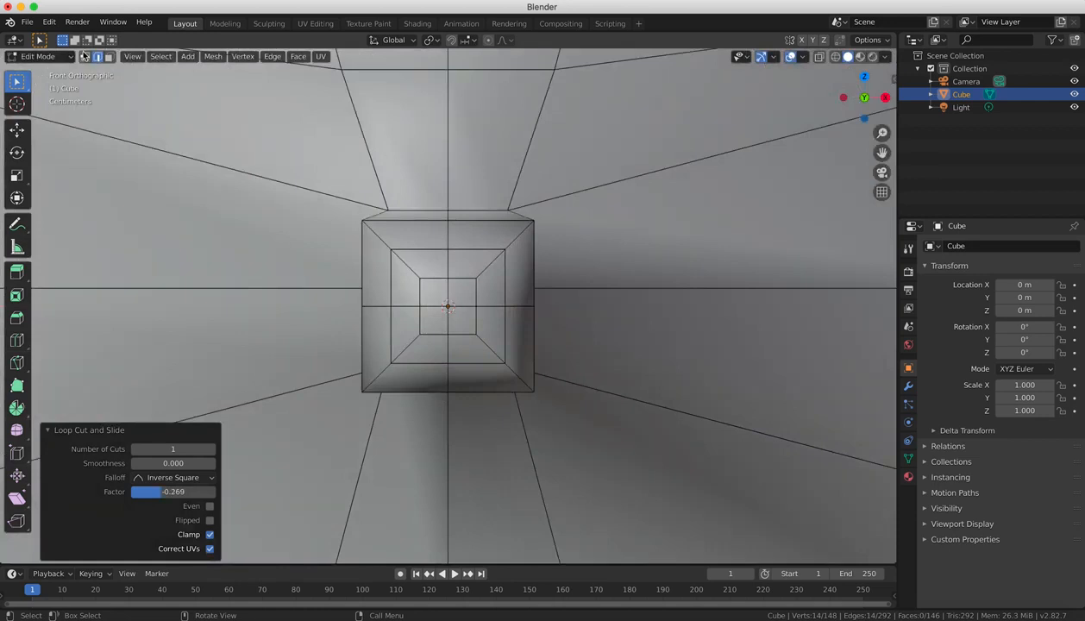
pyautogui.click(84, 56)
pyautogui.click(390, 256)
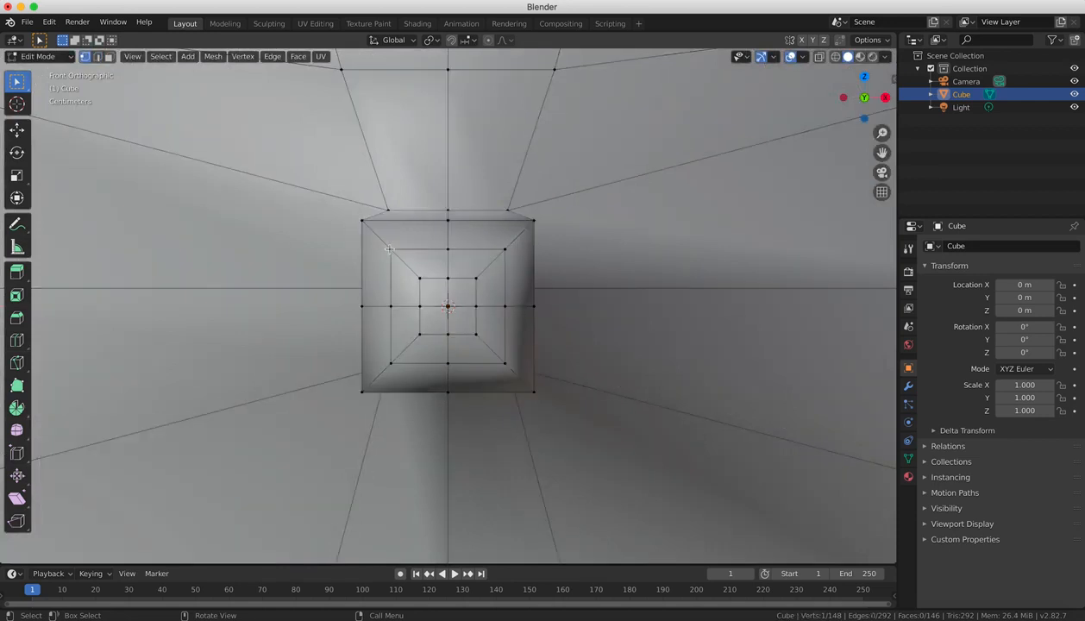
pyautogui.keyDown('shift'); pyautogui.click(392, 364); pyautogui.keyUp('shift')
pyautogui.press('s')
pyautogui.click(470, 325)
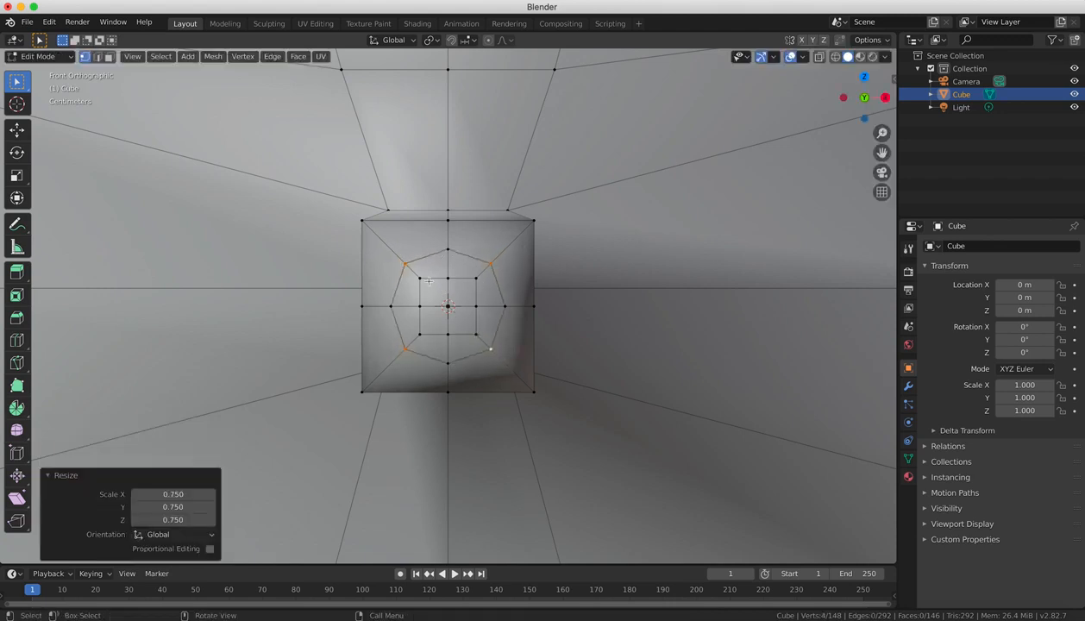
# Select the four corner vertices of the knob's innermost ring and scale them by about 0.642
pyautogui.click(420, 278)
pyautogui.keyDown('shift'); pyautogui.click(476, 278); pyautogui.keyUp('shift')
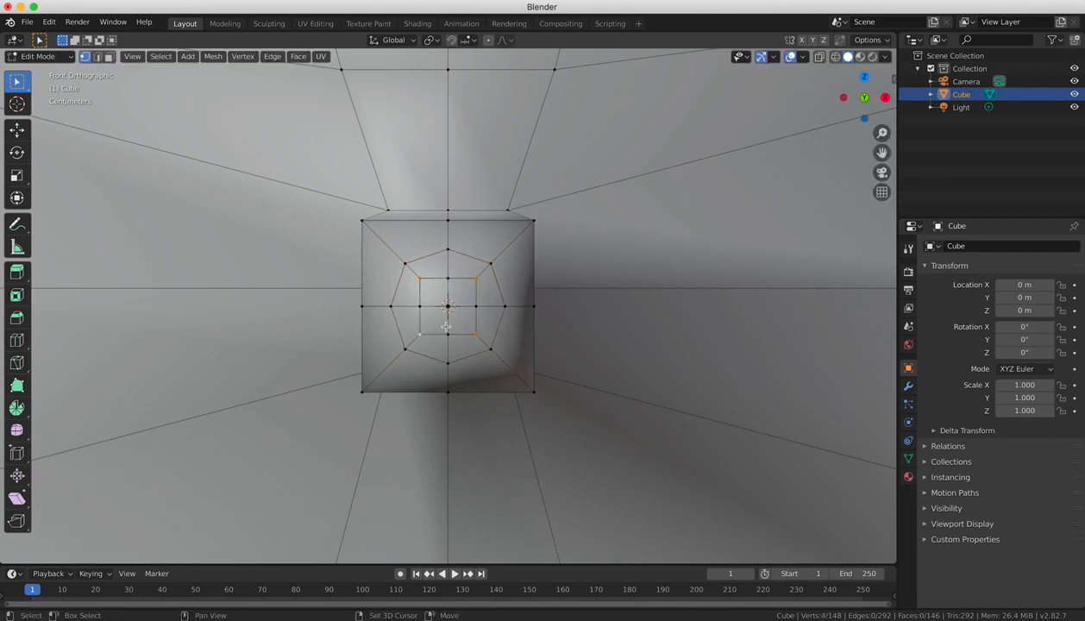
pyautogui.press('s')
pyautogui.click(458, 303)
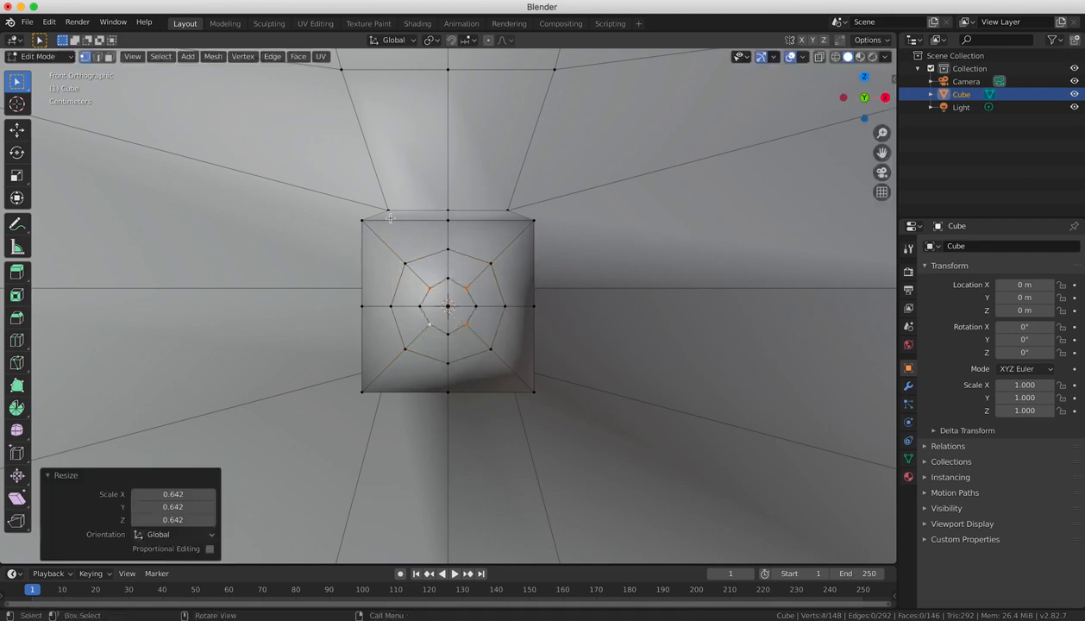
# Select the four corner vertices of the knob's outer ring and scale them inward to round it
pyautogui.click(363, 221)
pyautogui.keyDown('shift'); pyautogui.click(531, 221); pyautogui.keyUp('shift')
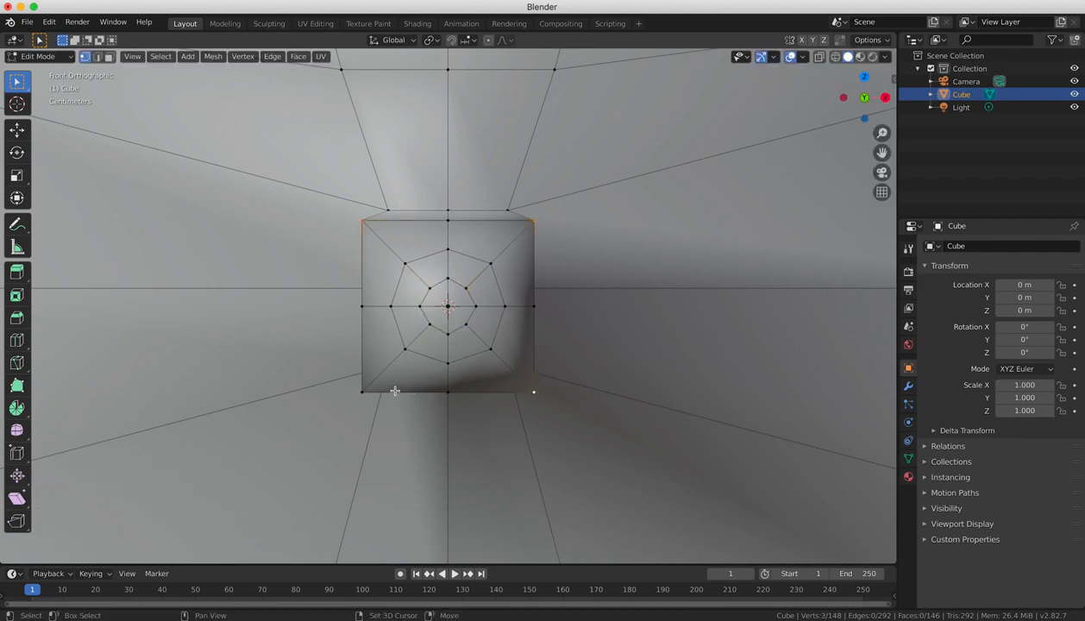
pyautogui.keyDown('shift'); pyautogui.click(363, 392); pyautogui.keyUp('shift')
pyautogui.press('s')
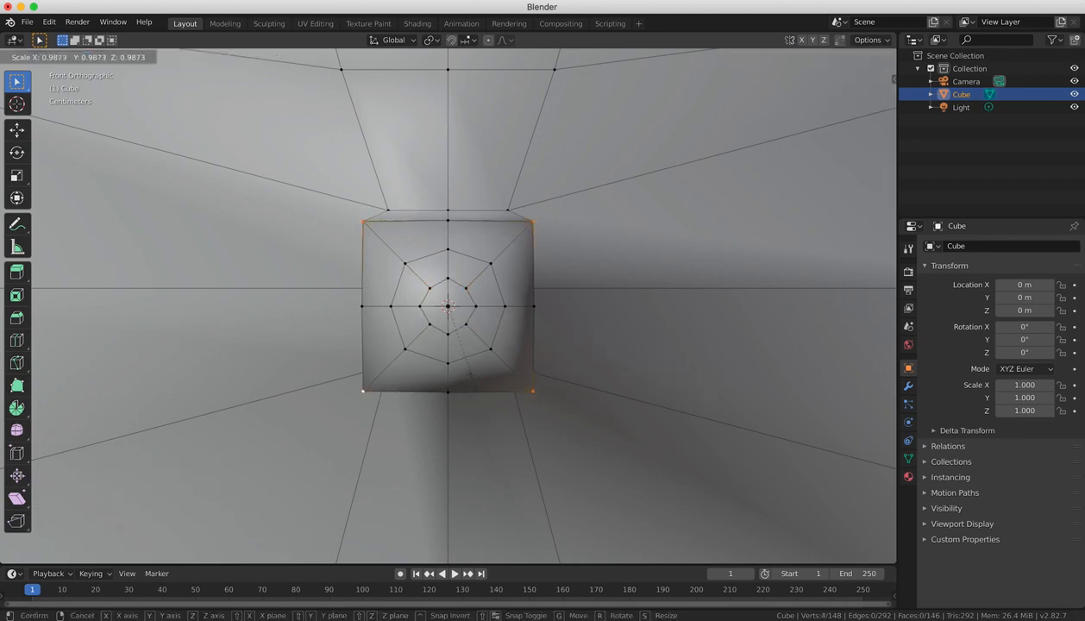
pyautogui.click(457, 368)
# Select the four centre faces at the knob's tip and move them about -0.02 m in Y and -0.005 m in Z in right view
pyautogui.moveTo(457, 368); pyautogui.dragTo(620, 336, button='middle')
pyautogui.scroll(6, 620, 296)
pyautogui.press('3')
pyautogui.click(702, 289)
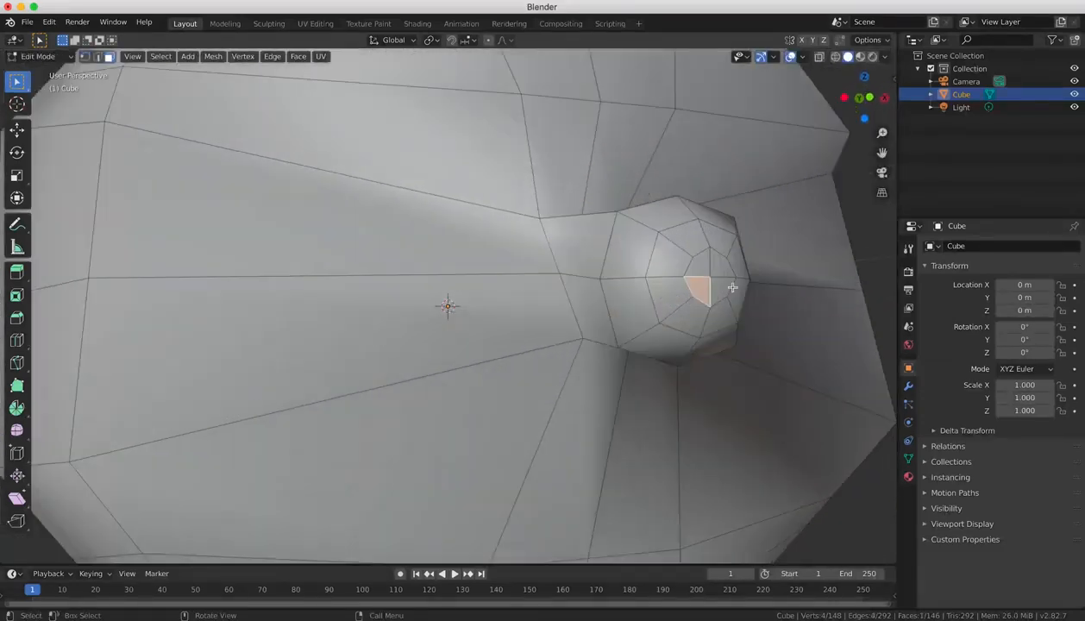
pyautogui.keyDown('shift'); pyautogui.click(726, 285); pyautogui.keyUp('shift')
pyautogui.keyDown('shift'); pyautogui.click(722, 268); pyautogui.keyUp('shift')
pyautogui.keyDown('shift'); pyautogui.click(698, 267); pyautogui.keyUp('shift')
pyautogui.press('KP_3')
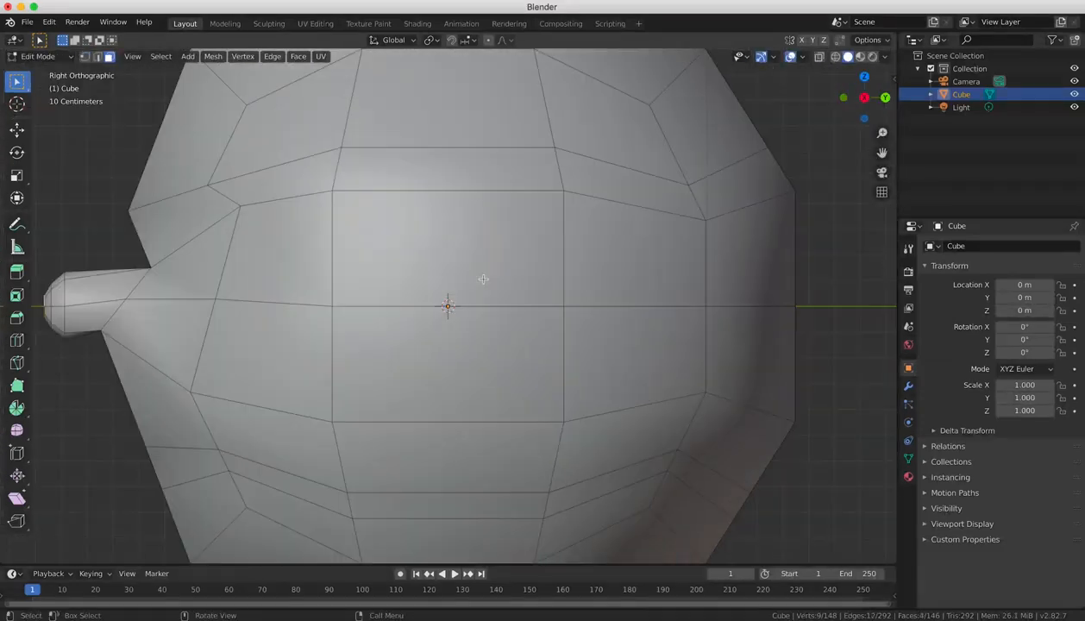
pyautogui.press('g')
pyautogui.click(209, 243)
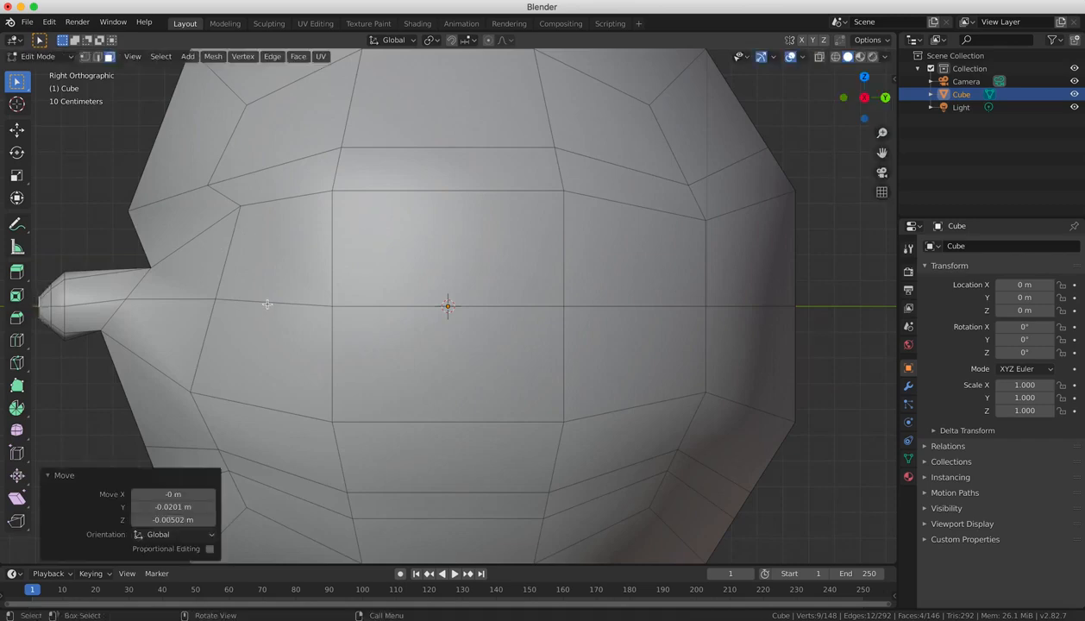
# Select the two faces beside the knob just below the horizontal centre loop and move them about -0.072 m in Y and 0.015 m in Z
pyautogui.moveTo(262, 299); pyautogui.dragTo(477, 368, button='middle')
pyautogui.press('KP_1')
pyautogui.click(379, 330)
pyautogui.keyDown('shift'); pyautogui.click(576, 330); pyautogui.keyUp('shift')
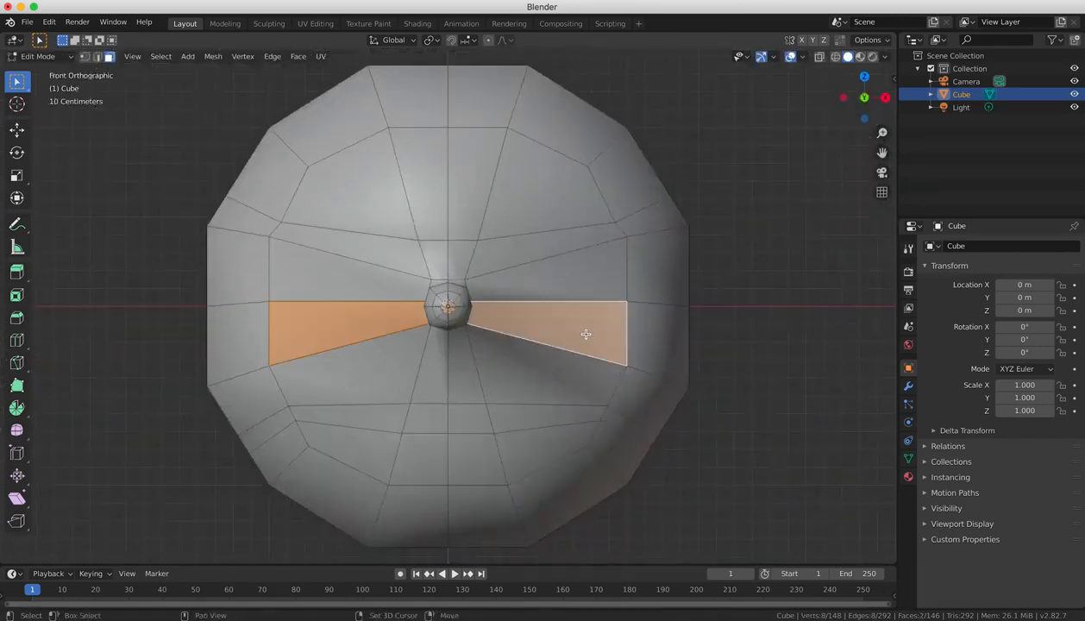
pyautogui.press('KP_3')
pyautogui.press('g')
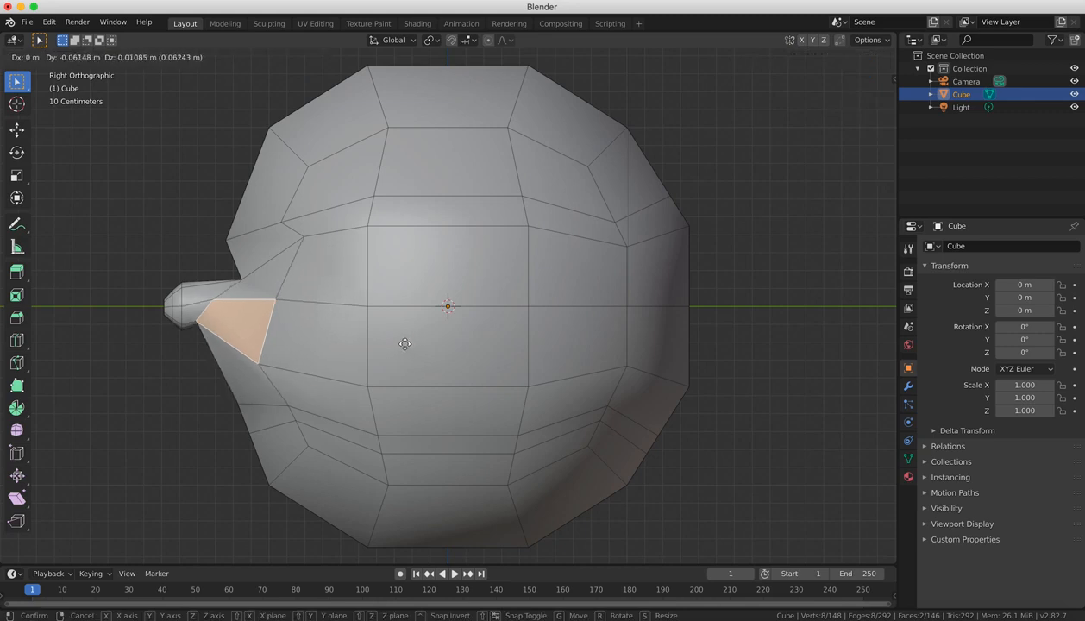
pyautogui.click(416, 340)
# Add one vertical loop cut through the middle of the head's side with a slide factor of about 0.530
pyautogui.hotkey('ctrl', 'r')
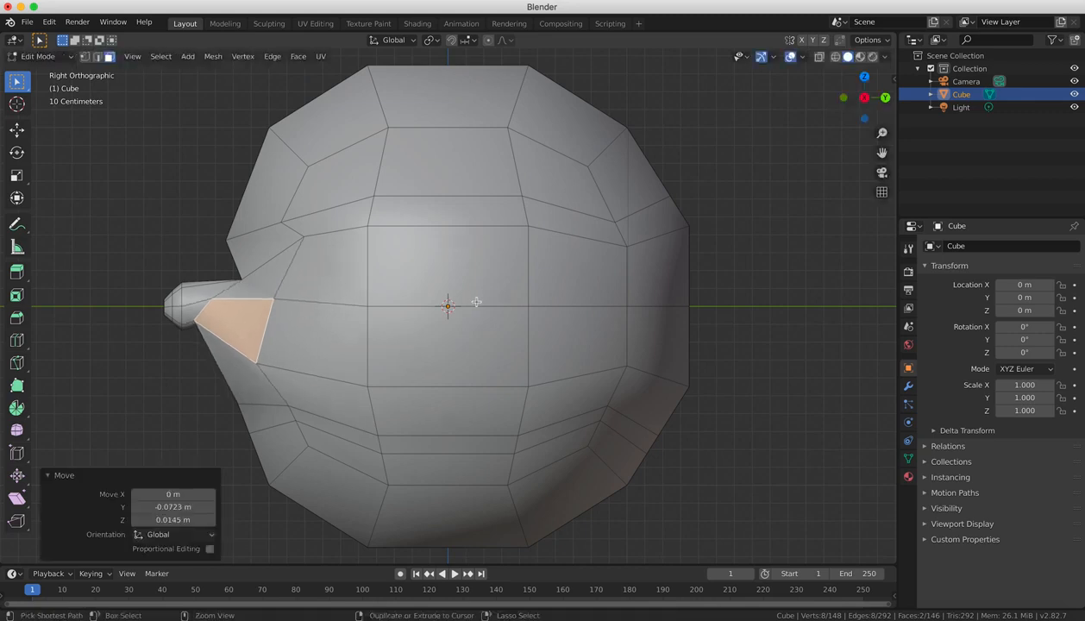
pyautogui.click(476, 301)
pyautogui.click(518, 301)
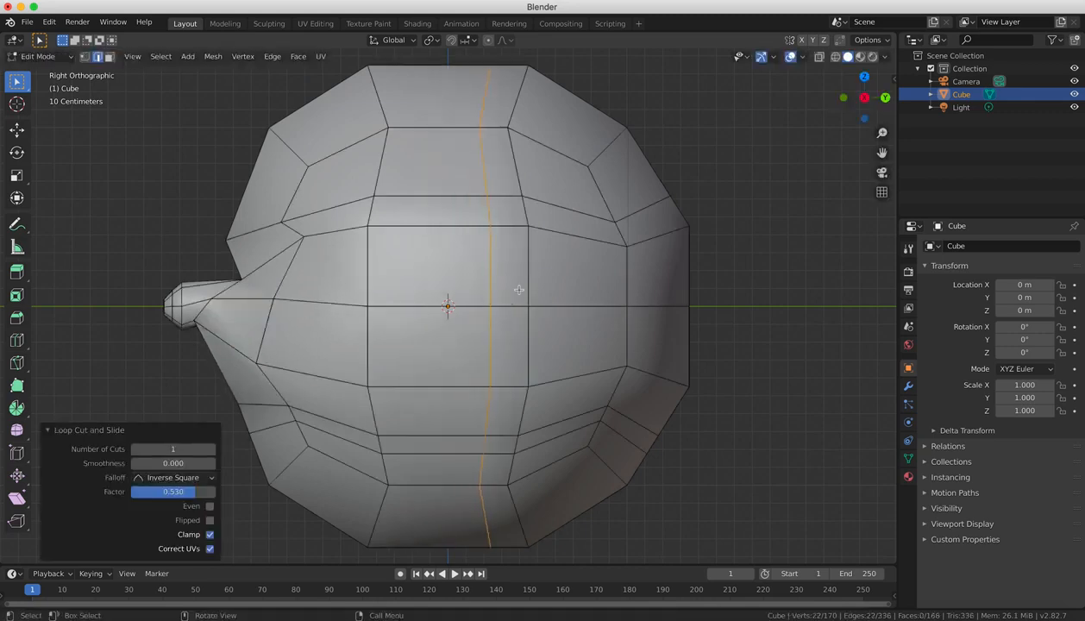
# Extrude the narrow face above the centre line on each side of the head and scale them by about 1.148 to form ears
pyautogui.click(109, 56)
pyautogui.click(497, 272)
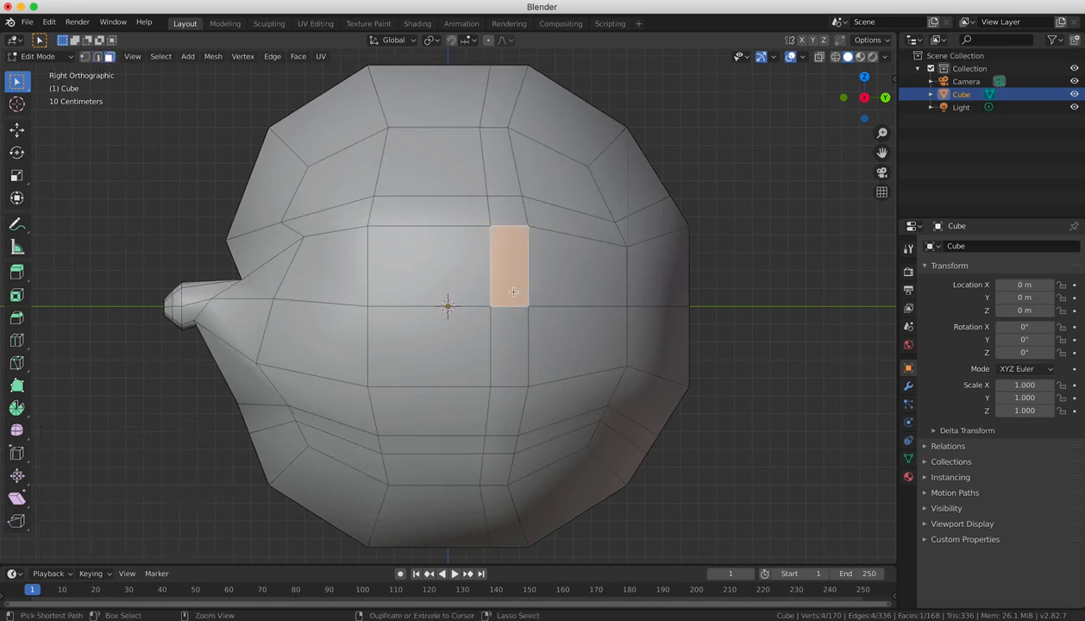
pyautogui.press('ctrl+KP_3')
pyautogui.click(381, 272)
pyautogui.press('KP_1')
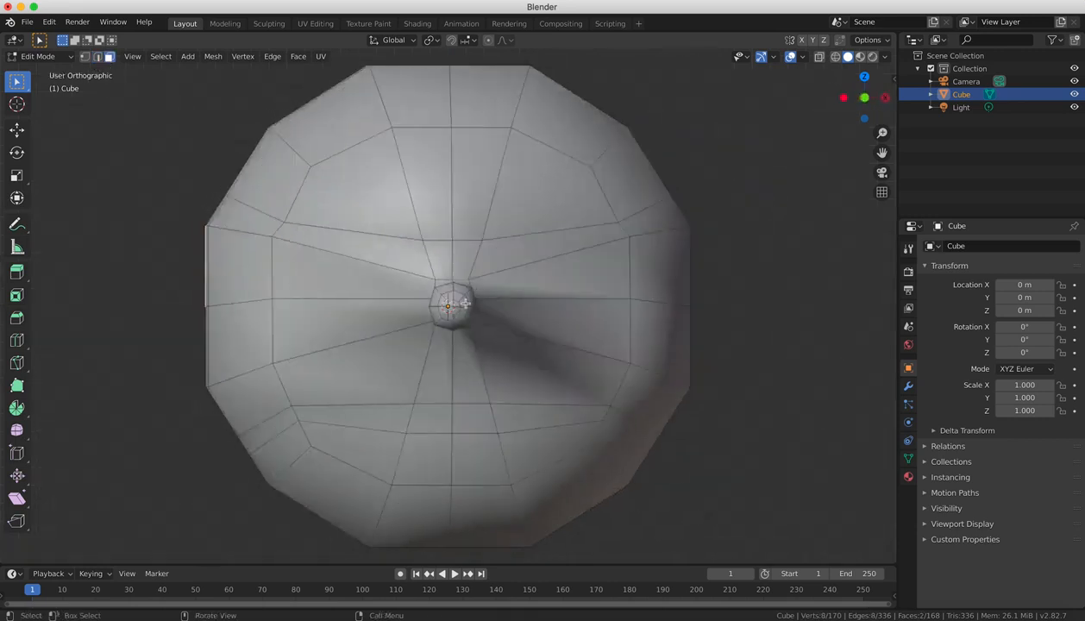
pyautogui.press('e')
pyautogui.rightClick(551, 317)
pyautogui.press('s')
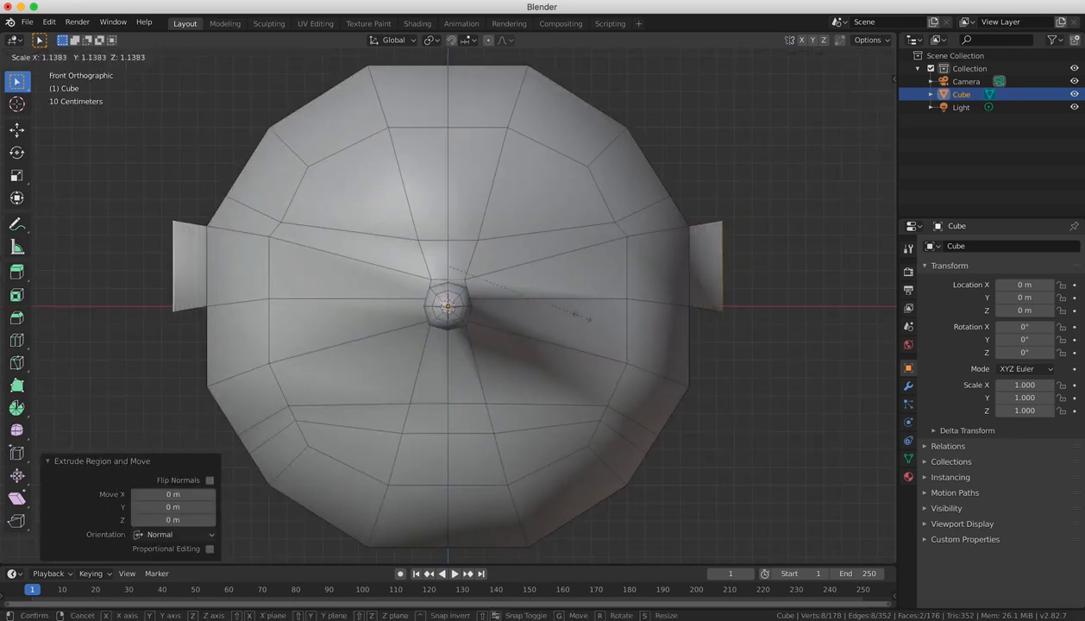
pyautogui.click(588, 319)
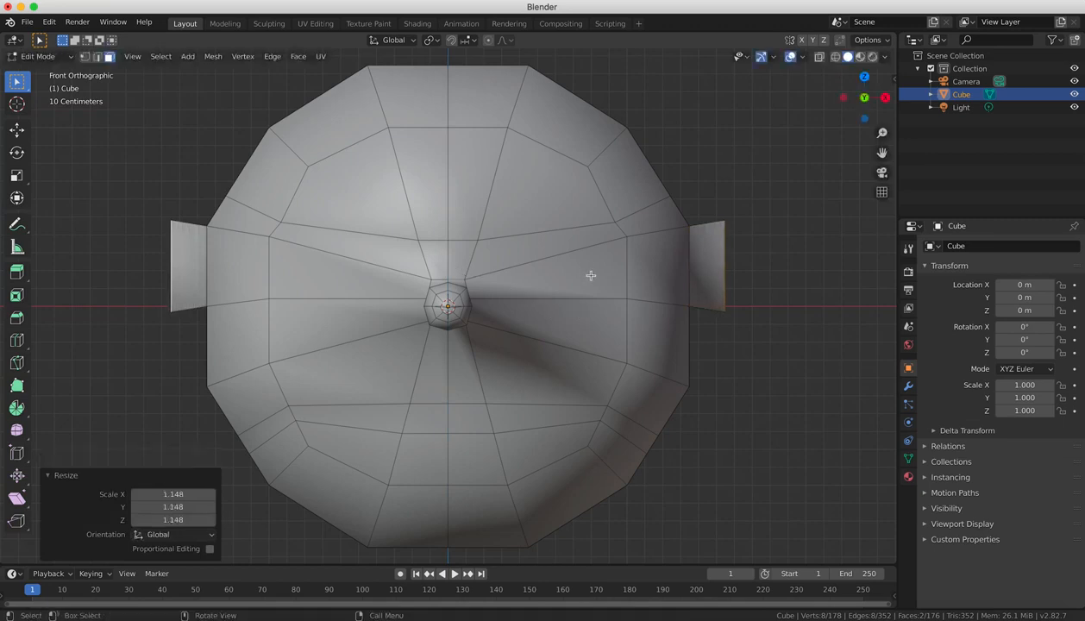
# Select the front faces of both ears and extrude them in place
pyautogui.click(182, 268)
pyautogui.keyDown('shift'); pyautogui.click(700, 275); pyautogui.keyUp('shift')
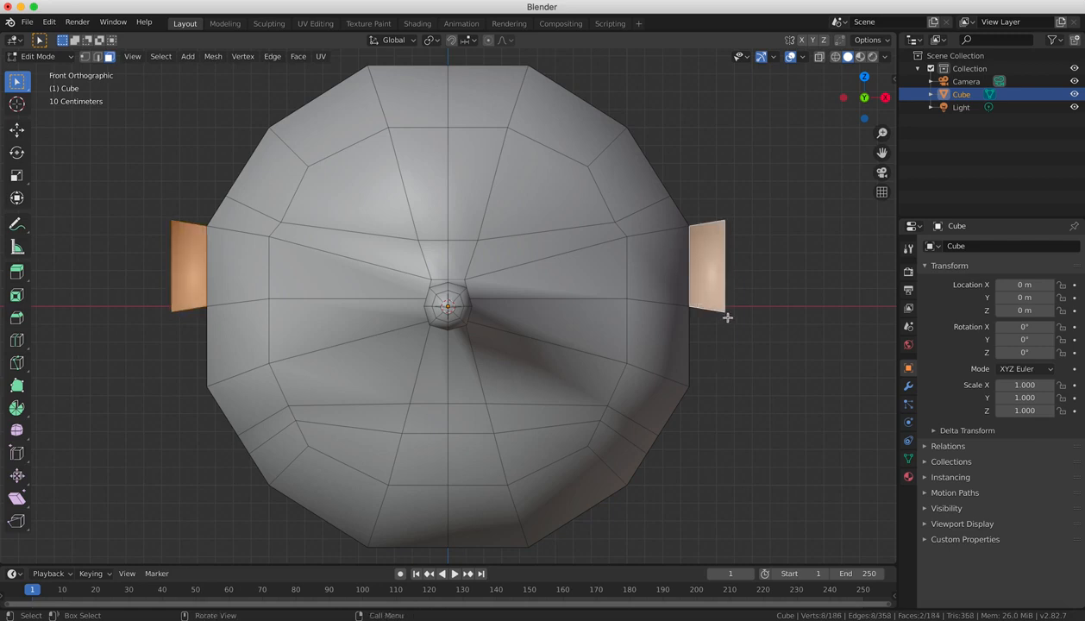
# Delete the two slanted faces above the nose, one on each side, to open the eyes
pyautogui.click(368, 244)
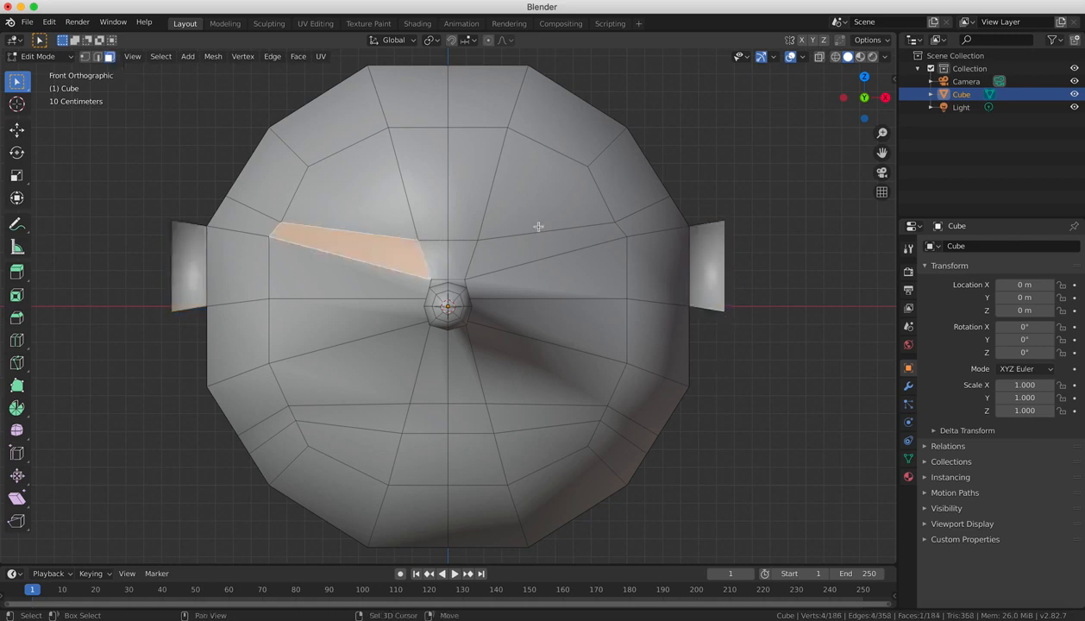
pyautogui.keyDown('shift'); pyautogui.click(531, 251); pyautogui.keyUp('shift')
pyautogui.press('x')
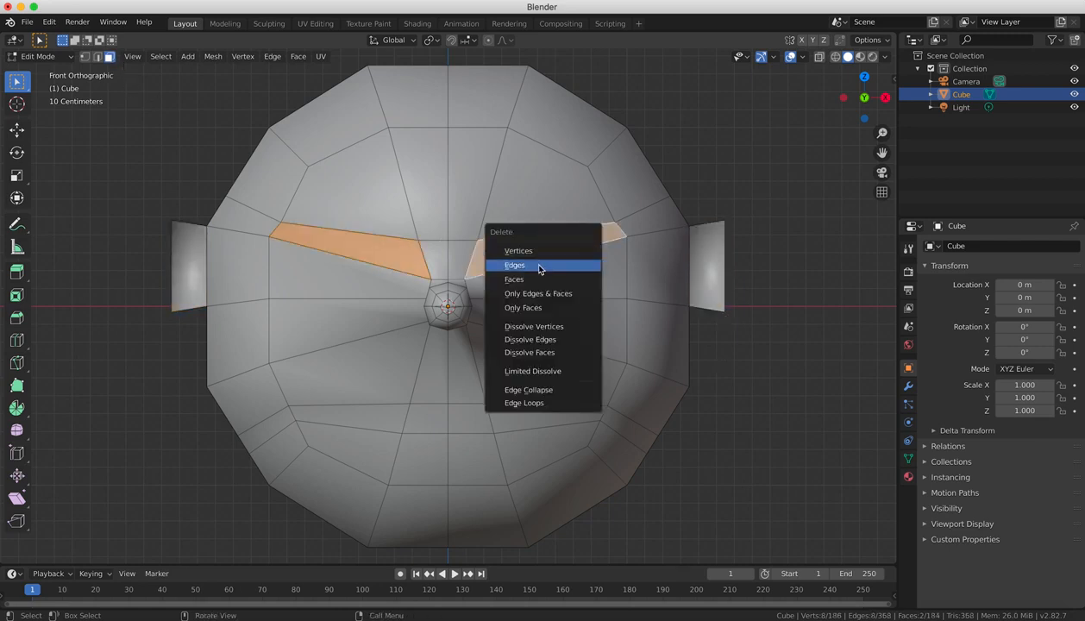
pyautogui.click(542, 281)
# Delete the four faces in the narrow strip below the nose to open the mouth
pyautogui.click(371, 412)
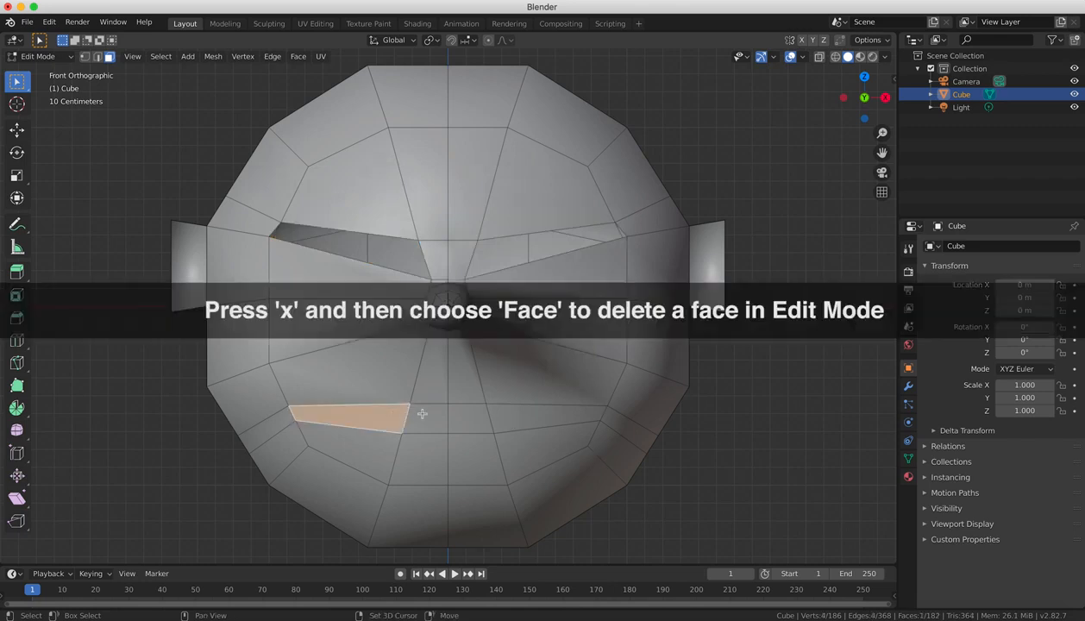
pyautogui.keyDown('shift'); pyautogui.click(432, 413); pyautogui.keyUp('shift')
pyautogui.keyDown('shift'); pyautogui.click(470, 414); pyautogui.keyUp('shift')
pyautogui.keyDown('shift'); pyautogui.click(520, 422); pyautogui.keyUp('shift')
pyautogui.press('x')
pyautogui.click(523, 424)
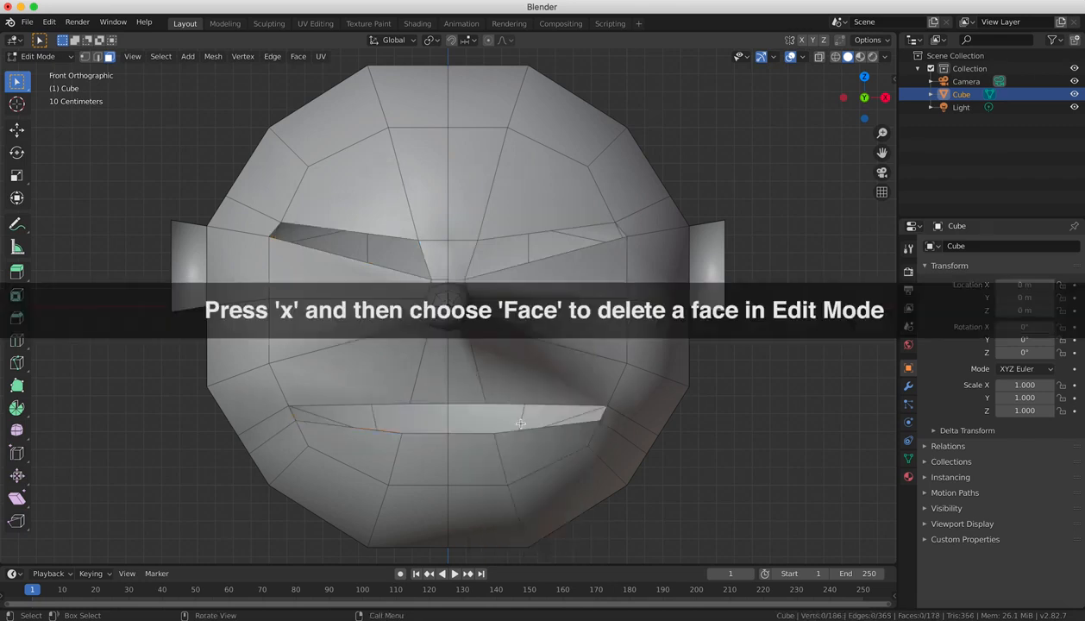
pyautogui.moveTo(558, 366); pyautogui.dragTo(554, 332, button='middle')
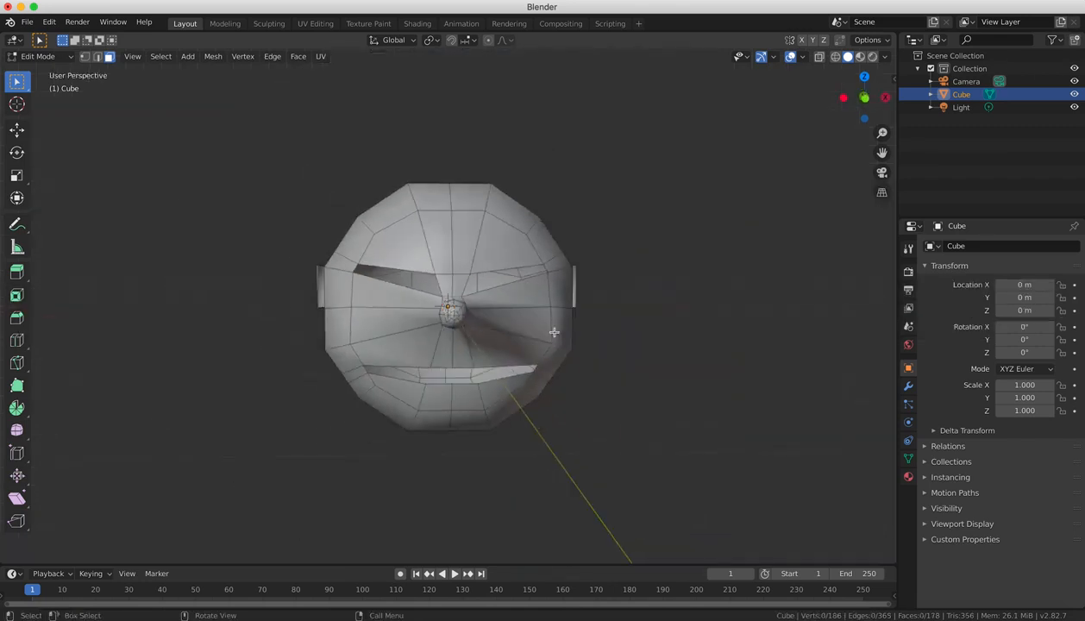
# Add a Subdivision Surface modifier to the head in Object Mode, with 3 render subdivisions and 3 viewport subdivisions
pyautogui.press('KP_1')
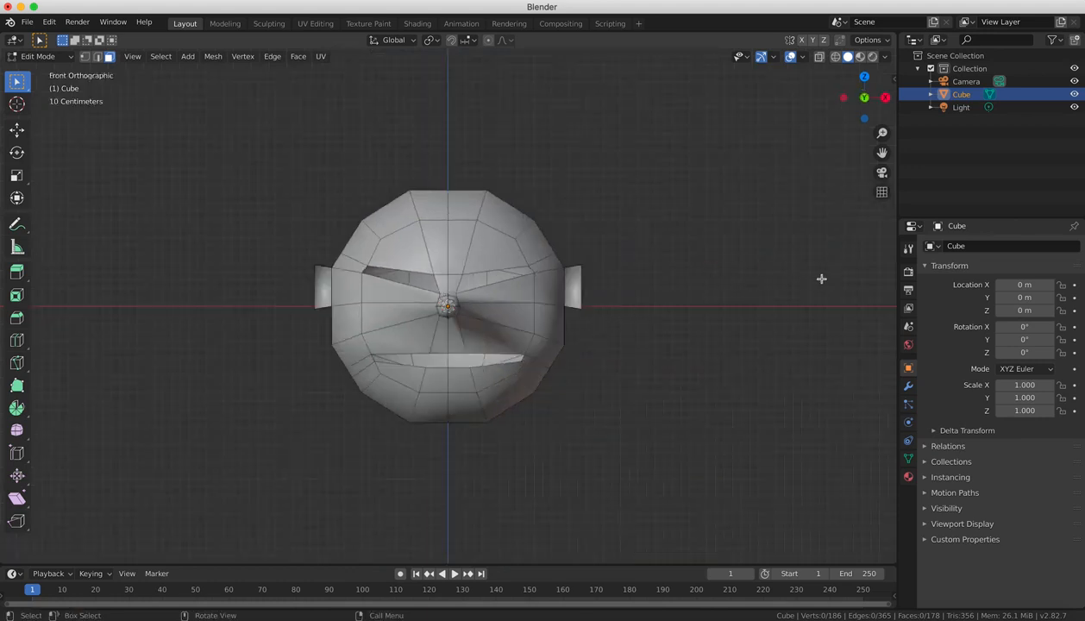
pyautogui.press('Tab')
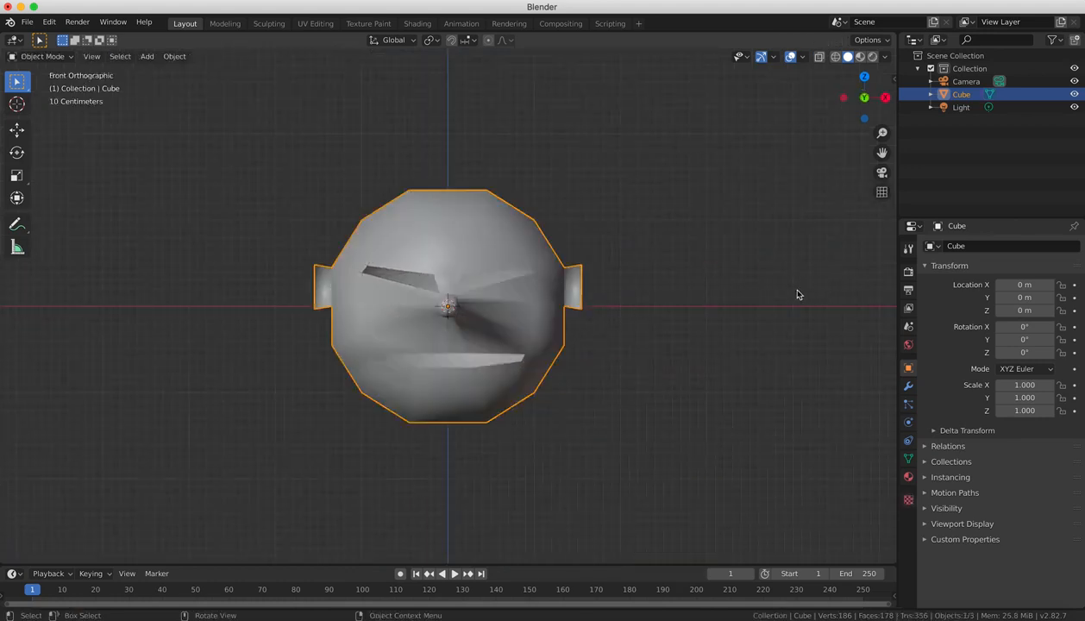
pyautogui.click(908, 386)
pyautogui.click(952, 251)
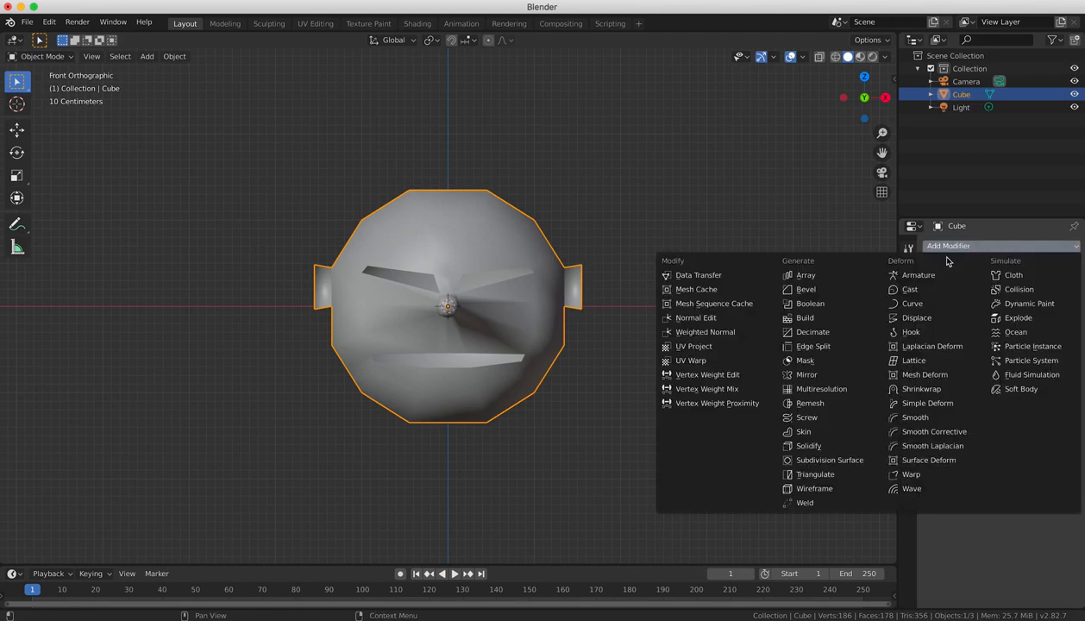
pyautogui.click(845, 466)
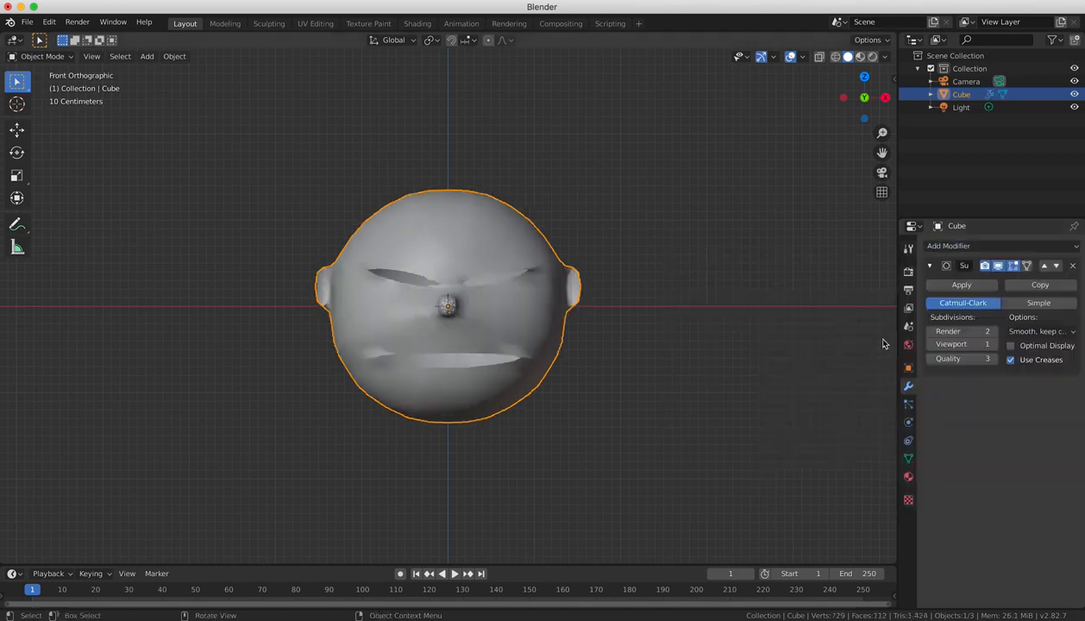
pyautogui.click(994, 331)
pyautogui.click(995, 345)
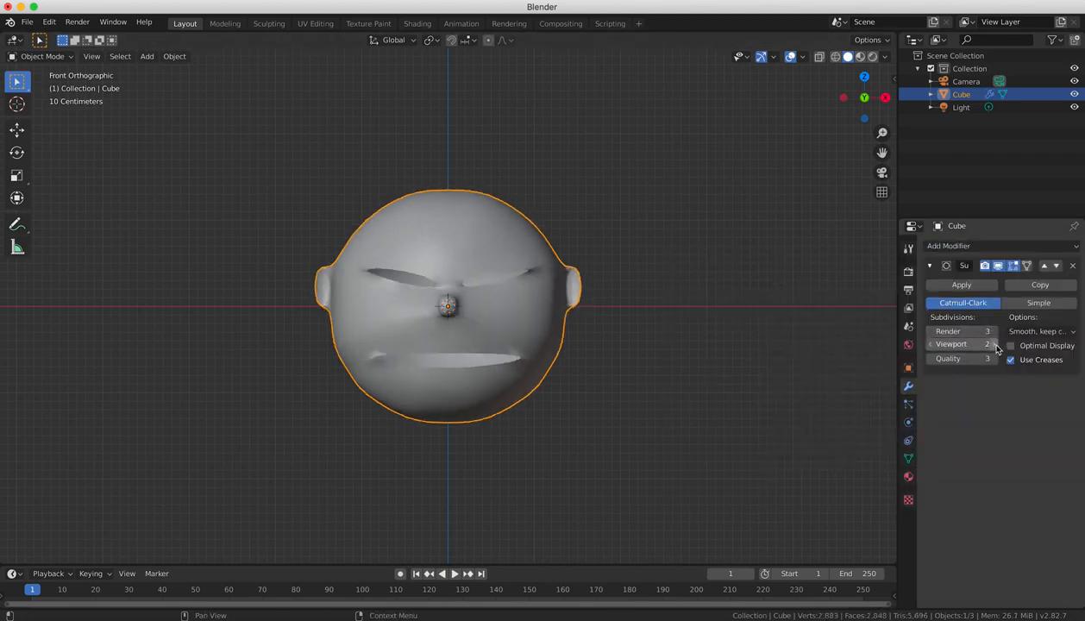
pyautogui.click(995, 345)
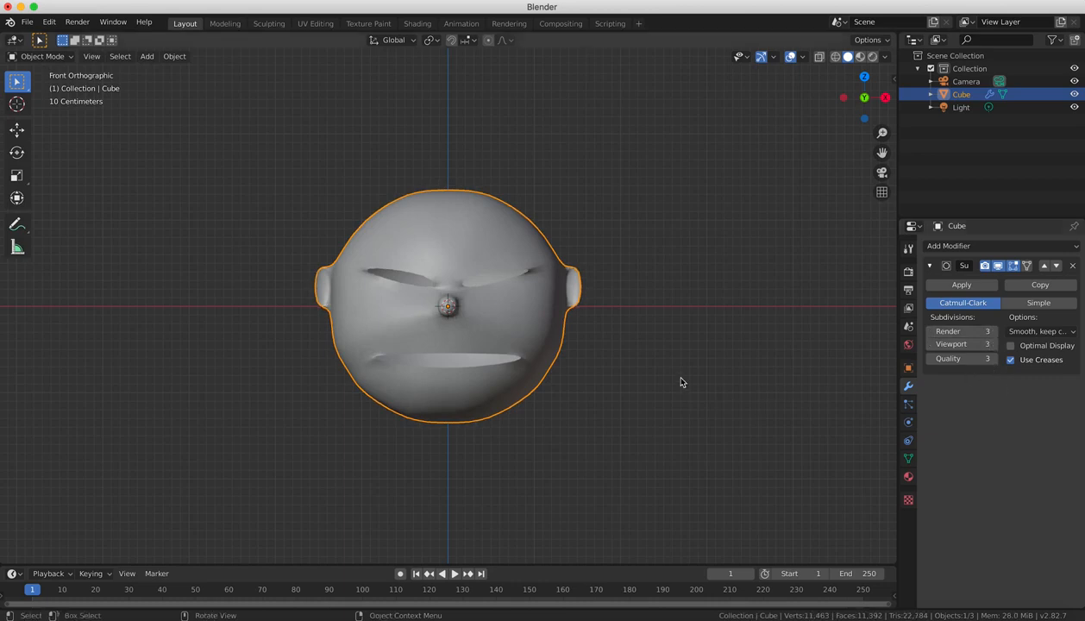
# Scale the head along the X axis to about 0.69 to narrow it into an oval
pyautogui.scroll(4, 668, 367)
pyautogui.press('s')
pyautogui.press('x')
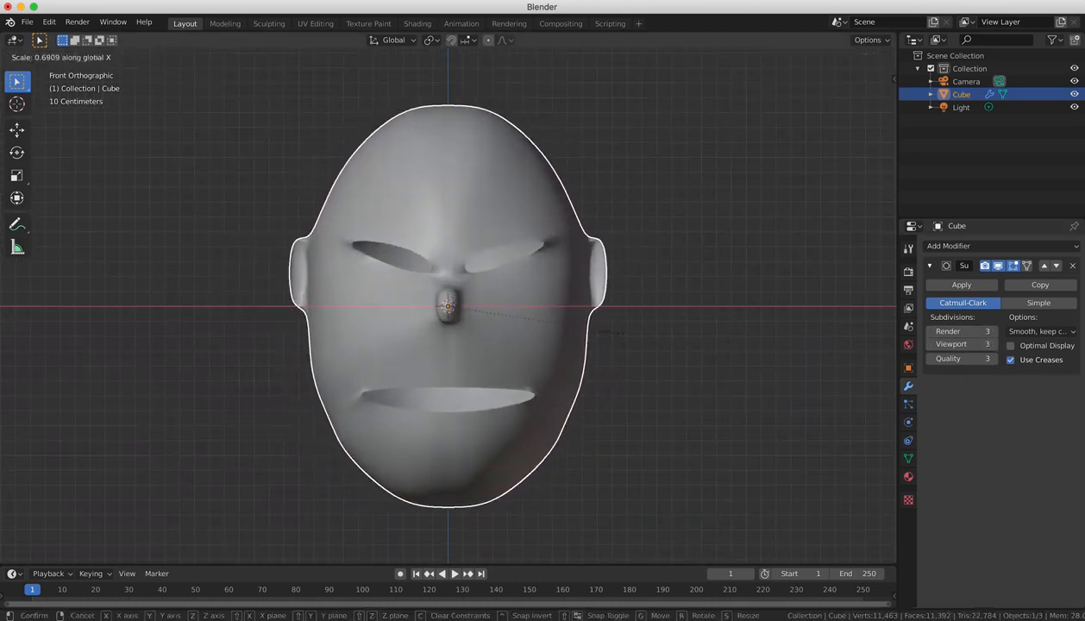
pyautogui.click(506, 236)
# Add one horizontal loop cut across the forehead just above the eyes in Edit Mode, slid to a factor of 0.446
pyautogui.press('Tab')
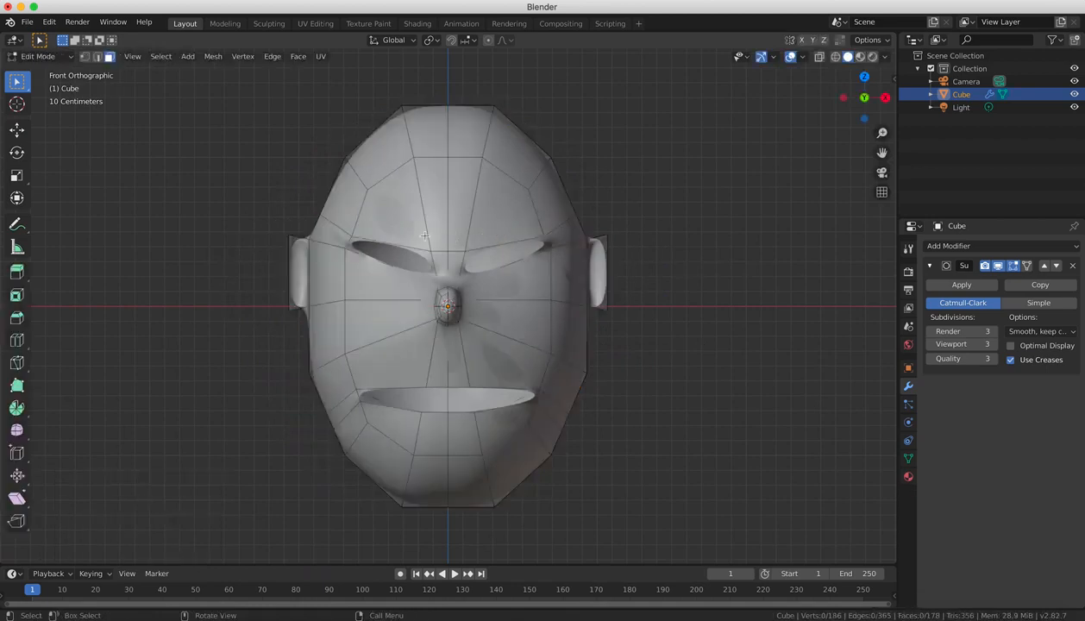
pyautogui.hotkey('ctrl', 'r')
pyautogui.click(430, 235)
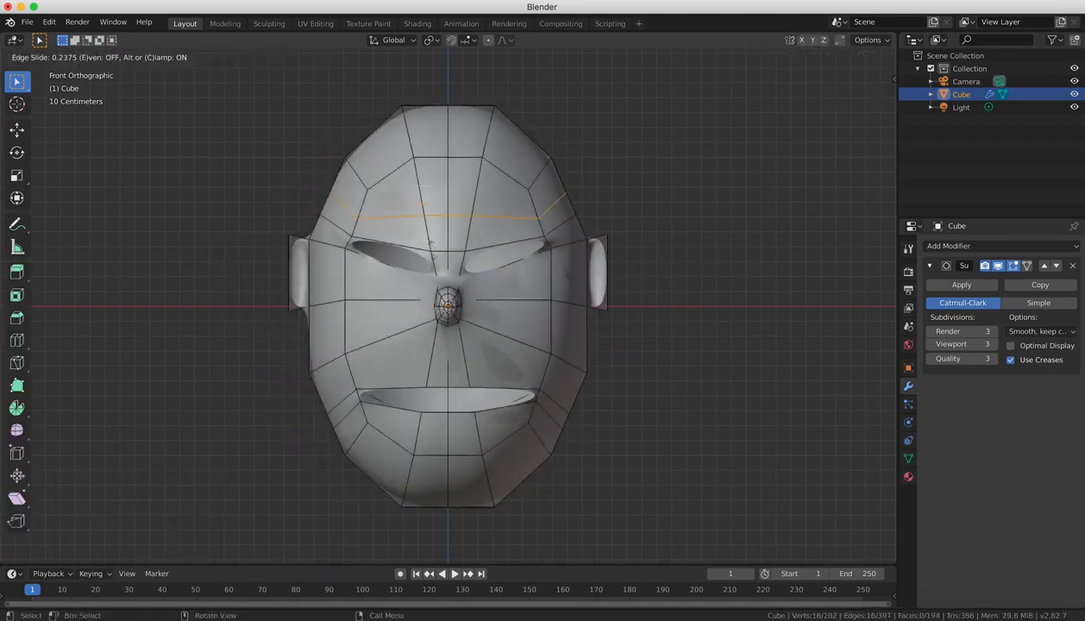
pyautogui.click(430, 247)
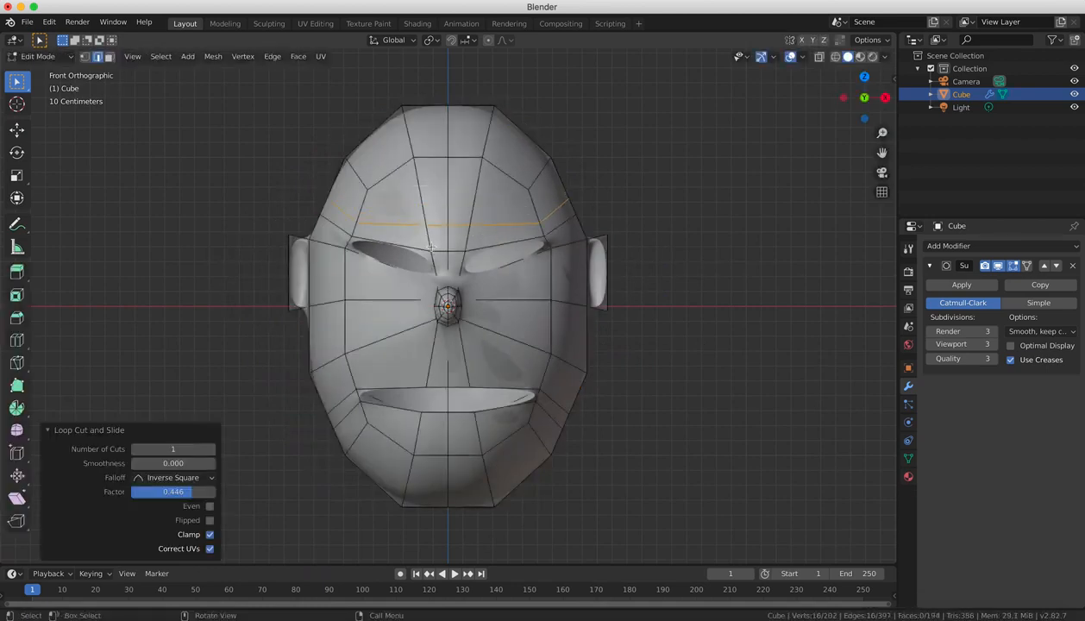
# Extrude the two faces directly above the eye openings slightly outward as brow ridges, and return to Object Mode
pyautogui.click(109, 56)
pyautogui.click(401, 235)
pyautogui.keyDown('shift'); pyautogui.click(501, 232); pyautogui.keyUp('shift')
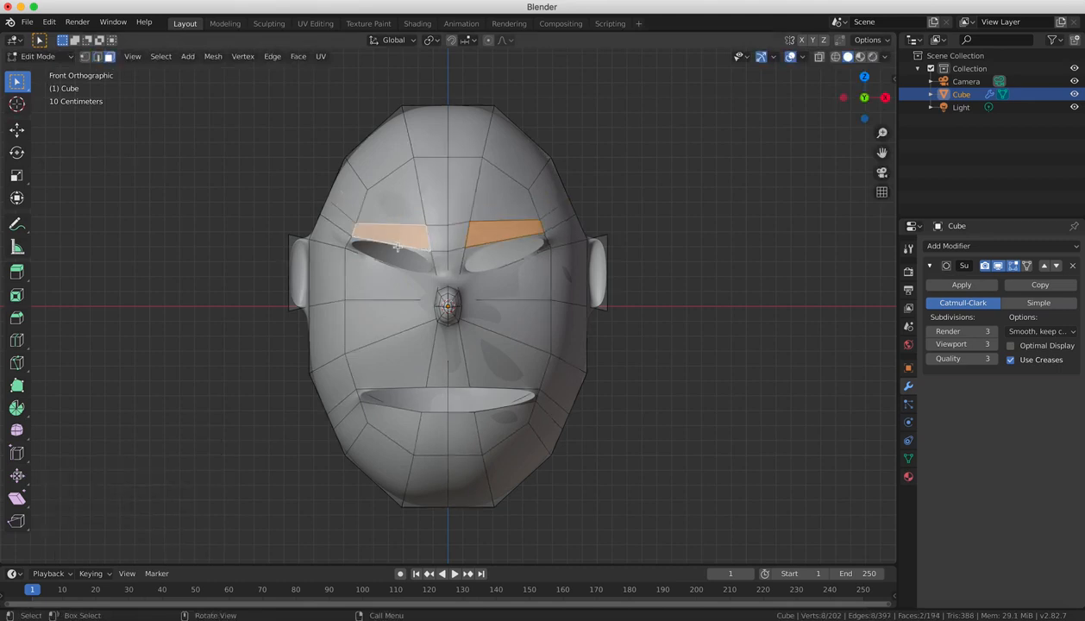
pyautogui.press('KP_3')
pyautogui.press('e')
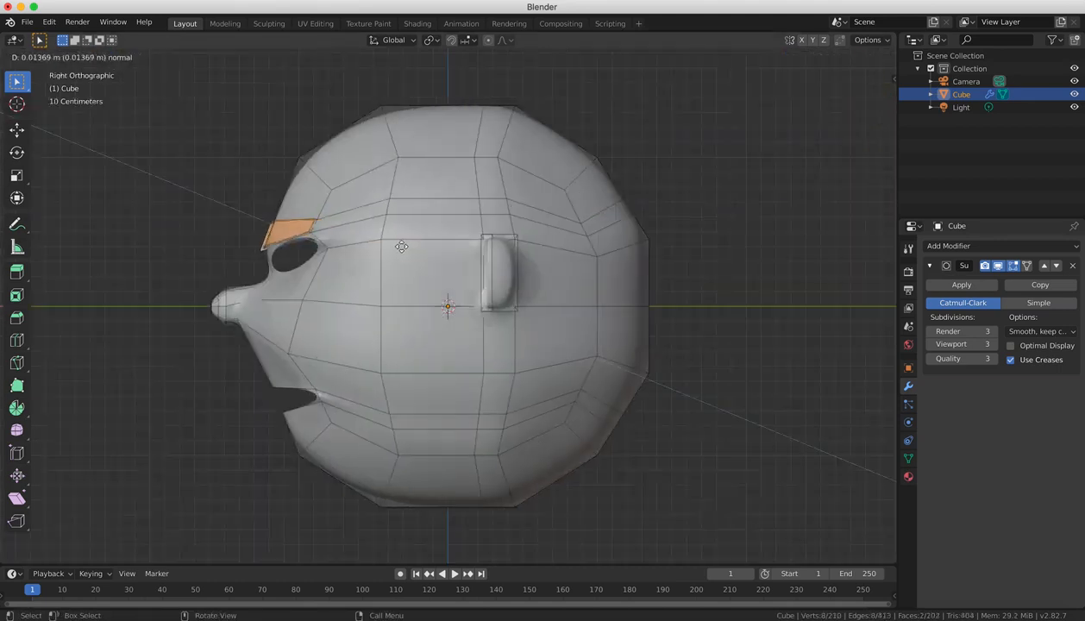
pyautogui.click(393, 242)
pyautogui.press('KP_1')
pyautogui.press('a')
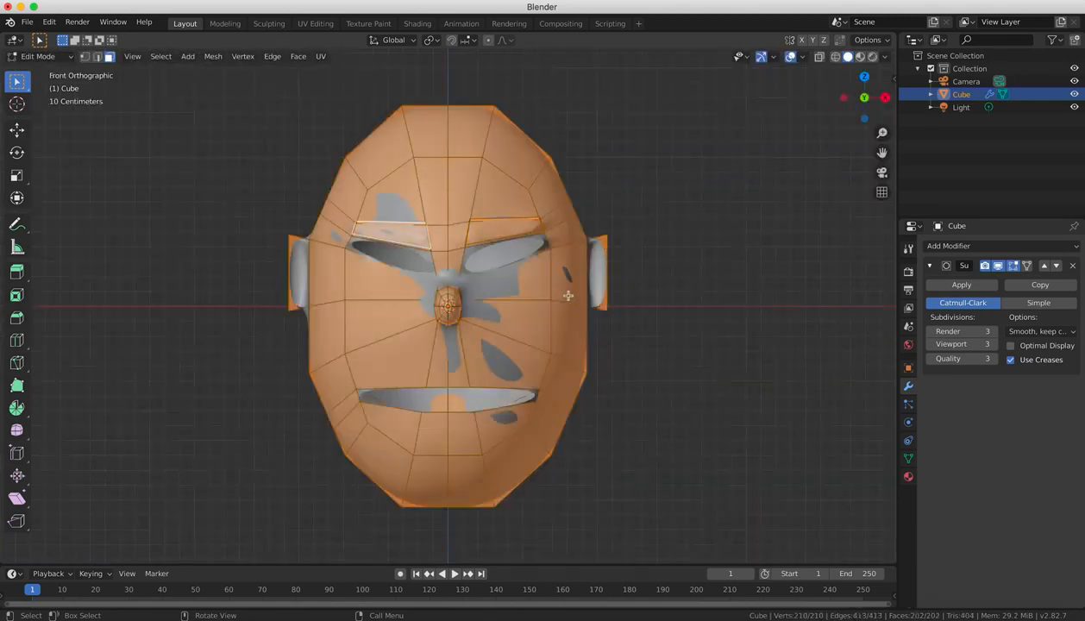
pyautogui.hotkey('alt', 'a')
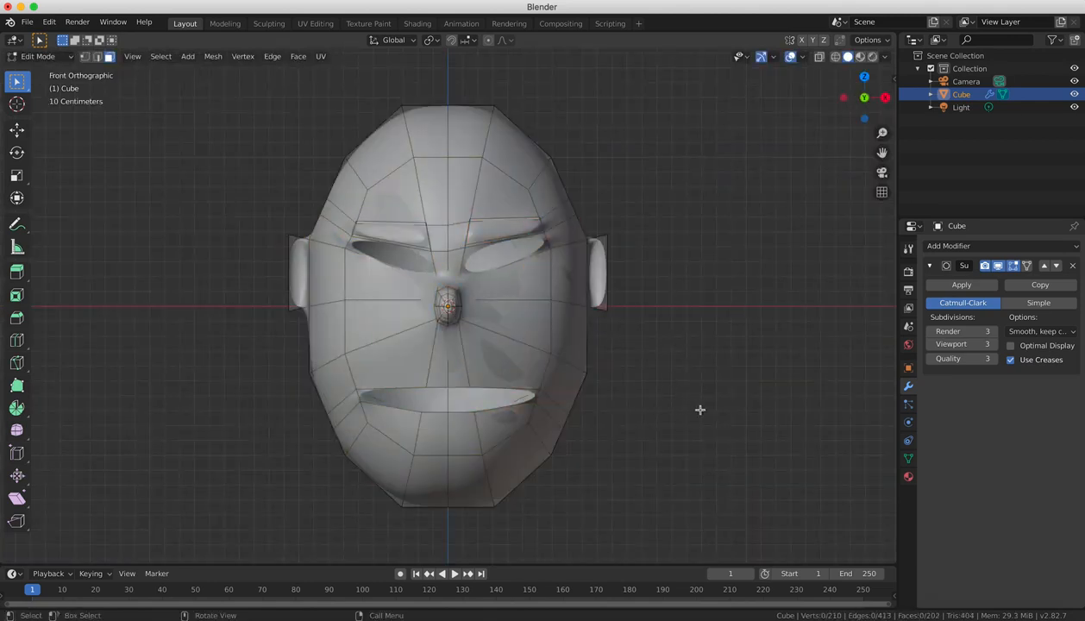
pyautogui.press('Tab')
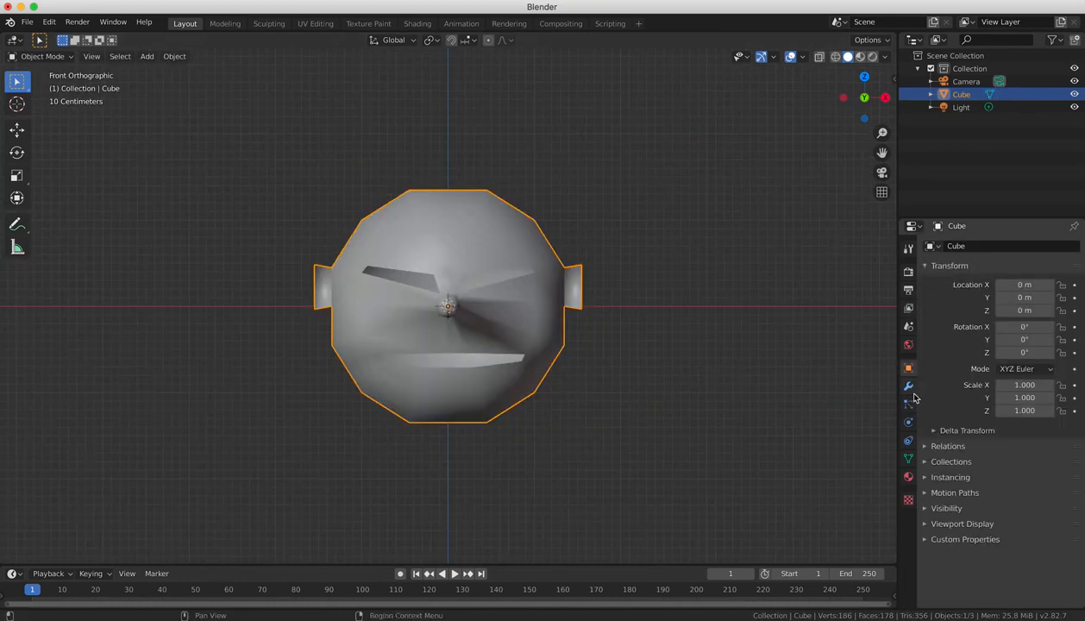
pyautogui.click(908, 386)
pyautogui.click(954, 250)
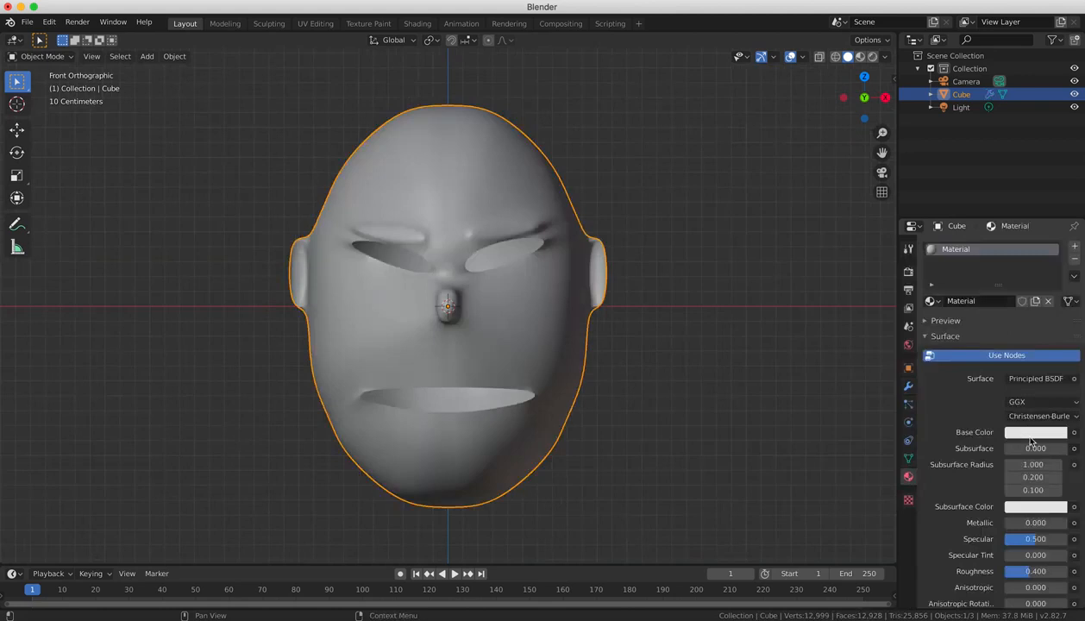
# Set the head material's Base Color to a mint green and display the viewport in rendered shading
pyautogui.click(859, 57)
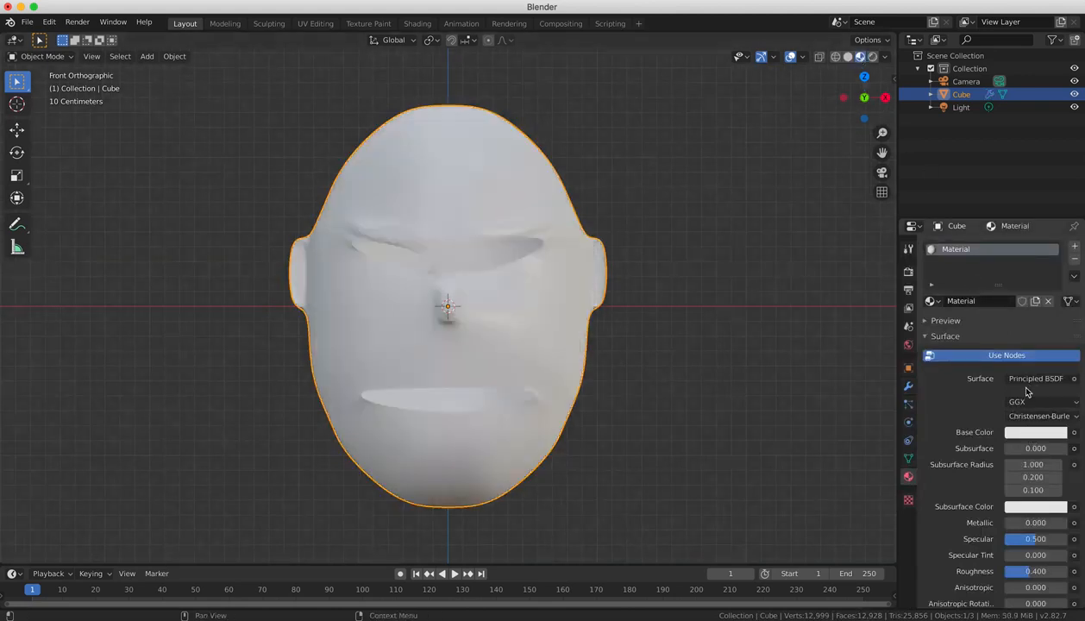
pyautogui.click(1017, 431)
pyautogui.moveTo(954, 373); pyautogui.dragTo(996, 373)
pyautogui.click(873, 56)
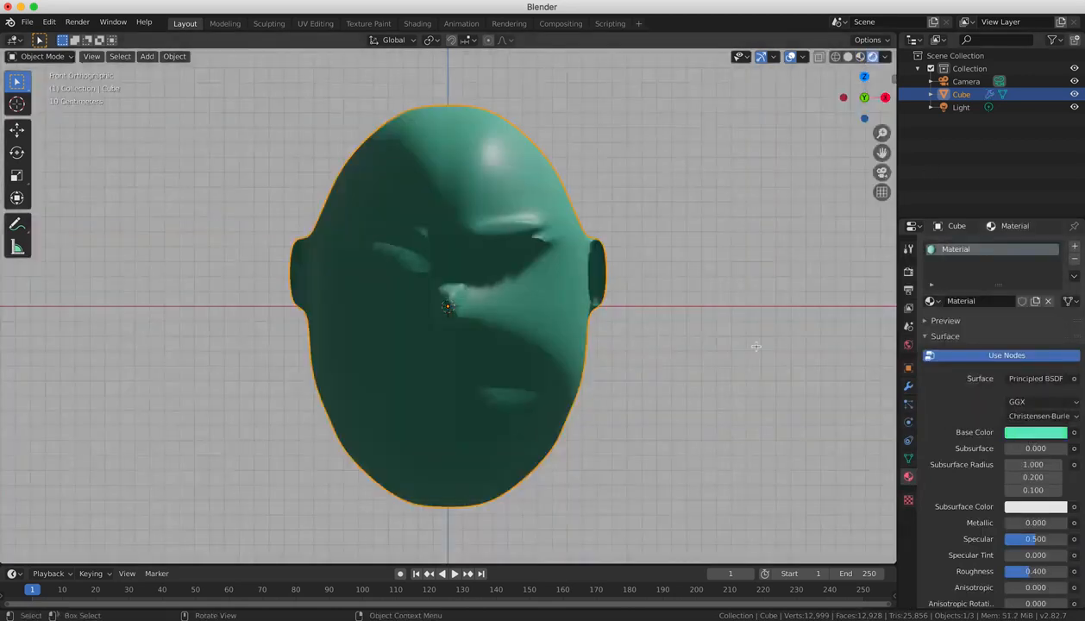
# Scale the head along the Y axis from the top view to about half its depth
pyautogui.scroll(-8, 763, 341)
pyautogui.press('KP_7')
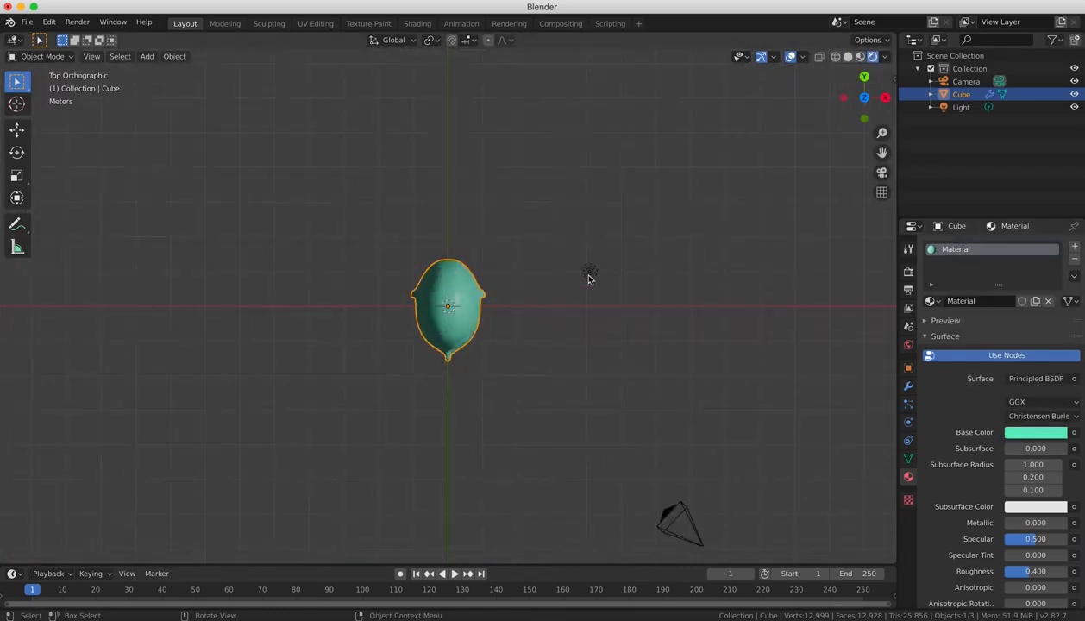
pyautogui.press('s')
pyautogui.press('y')
pyautogui.click(462, 312)
# Move the point light in front of the face, by about -4.12 m in X and -7.39 m in Y, and view the head from the front
pyautogui.click(589, 275)
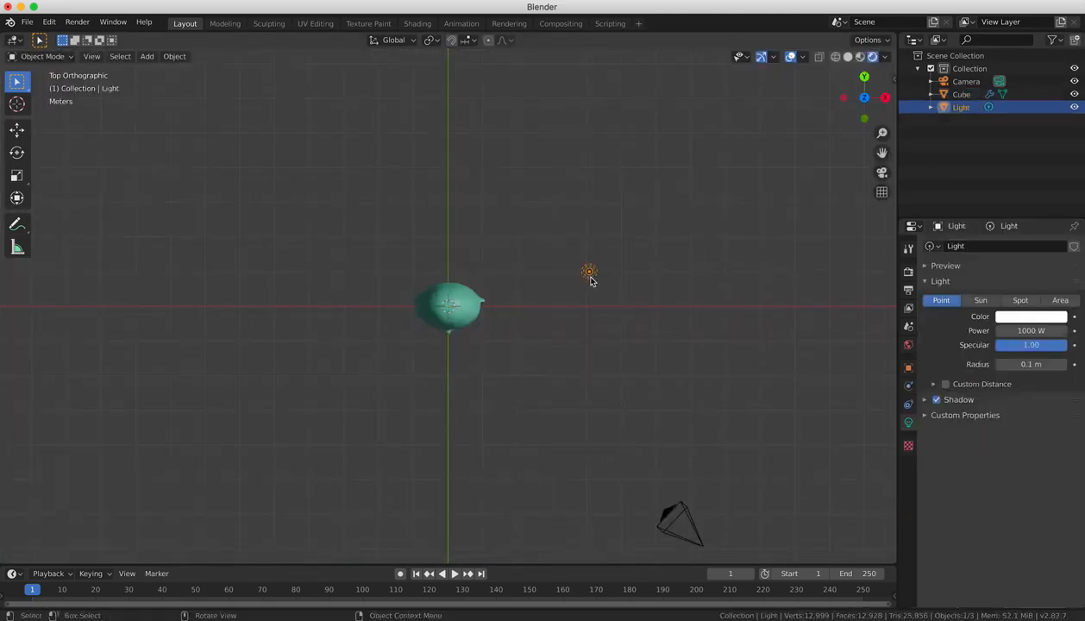
pyautogui.press('g')
pyautogui.click(446, 531)
pyautogui.press('KP_1')
pyautogui.scroll(8, 595, 371)
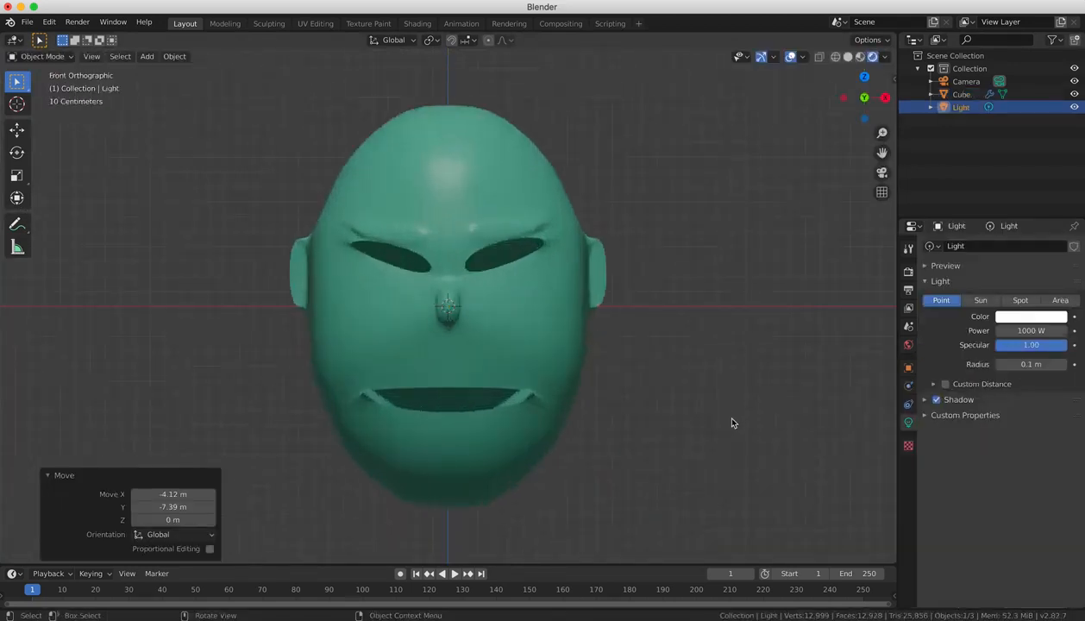